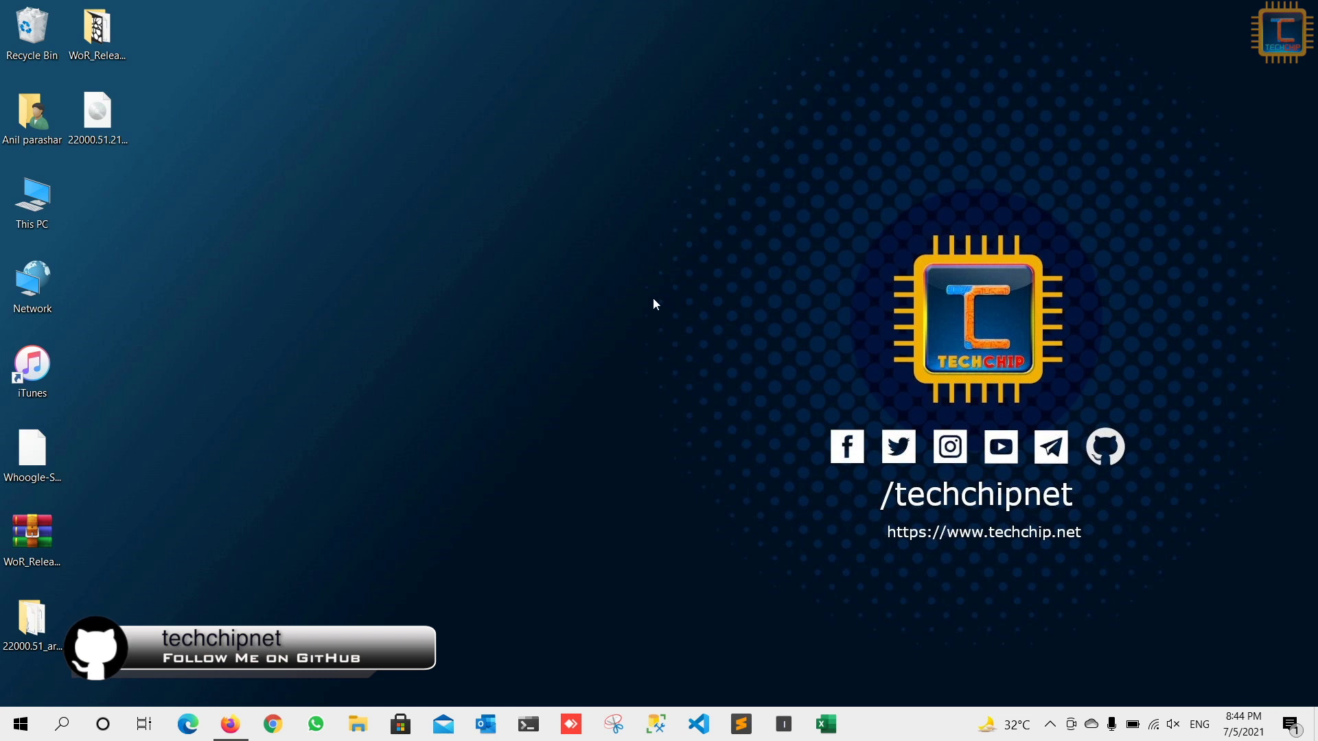
Switch to Firefox and open the Windows 11 (10.0.22000.51) update from UUP dump's latest Dev Channel build for arm64
left_click(229, 724)
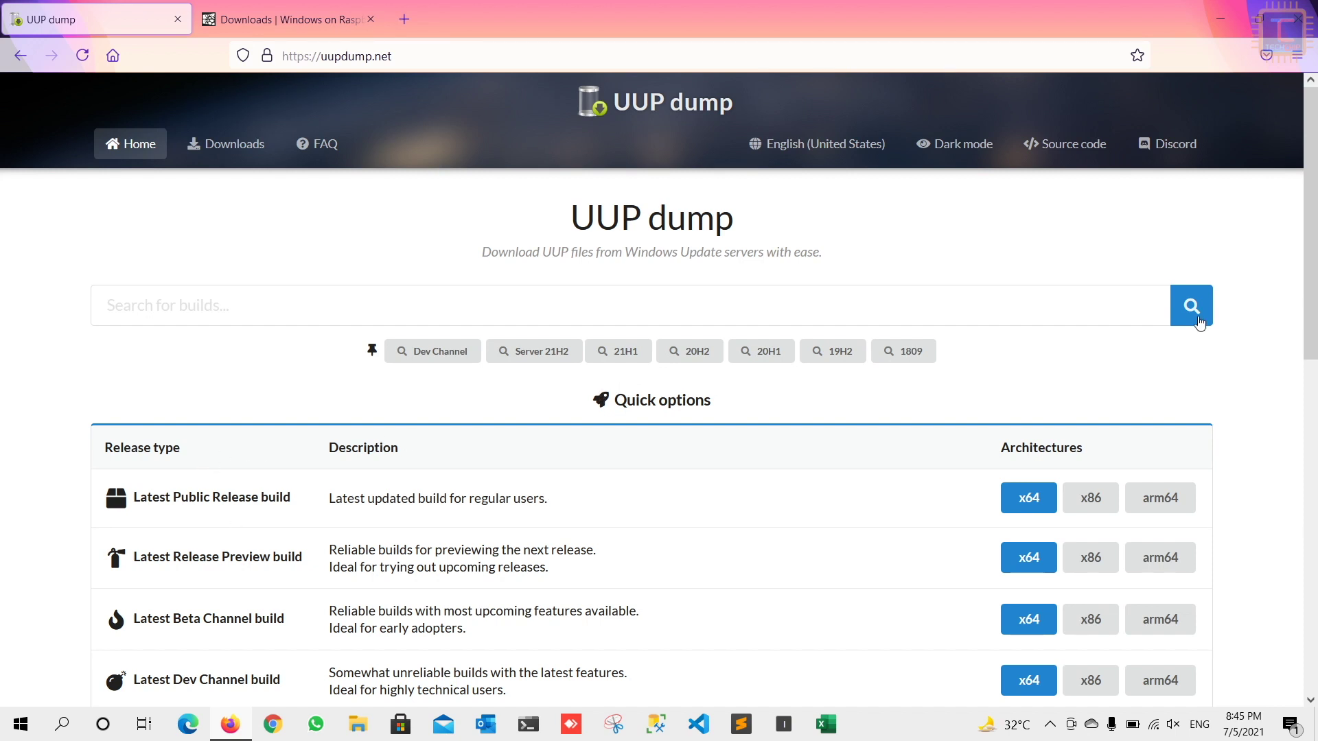
left_click_drag(1314, 251, 1315, 307)
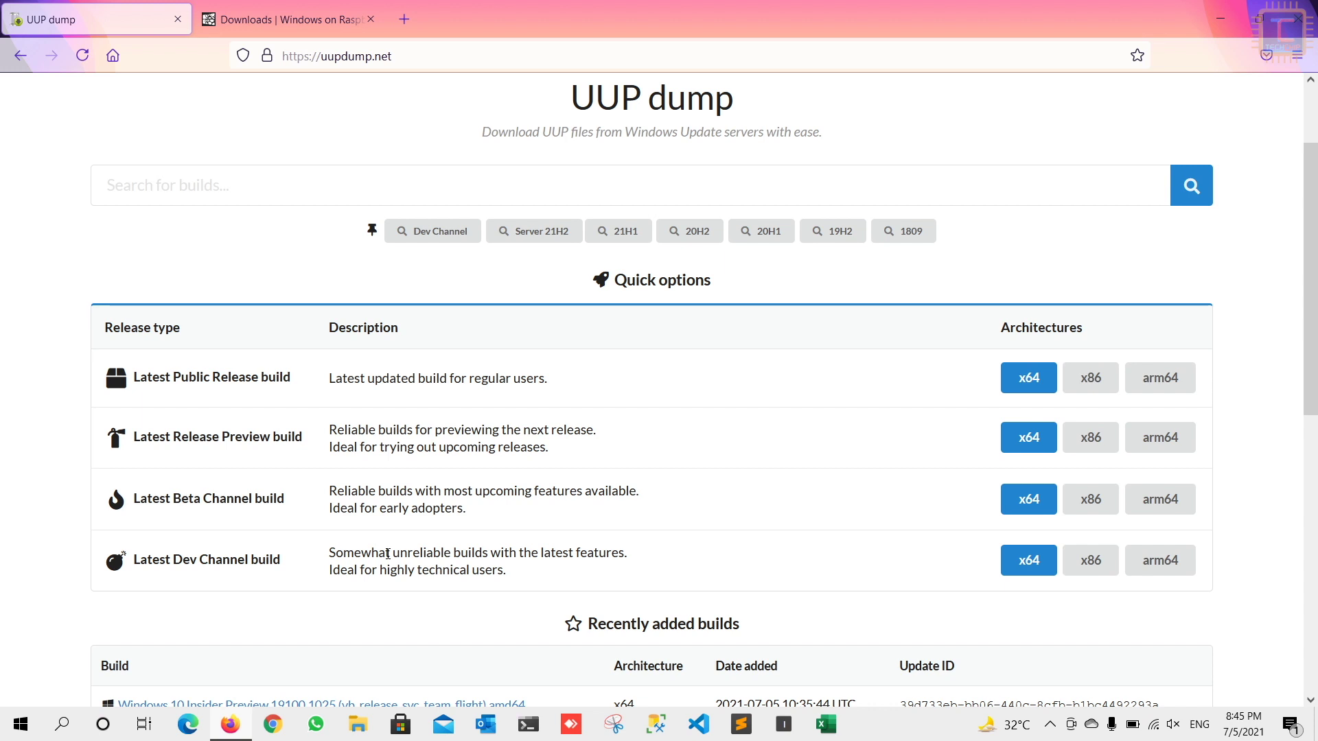
left_click(1157, 562)
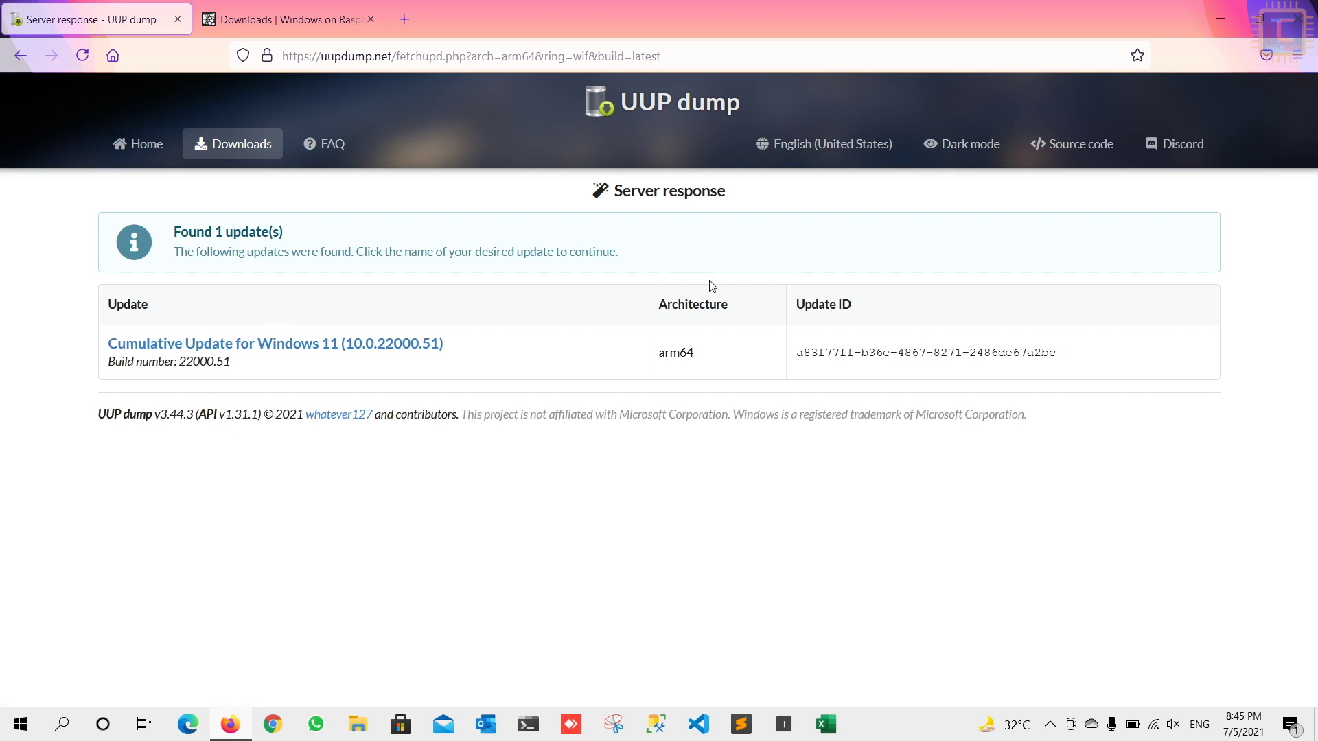
left_click(391, 356)
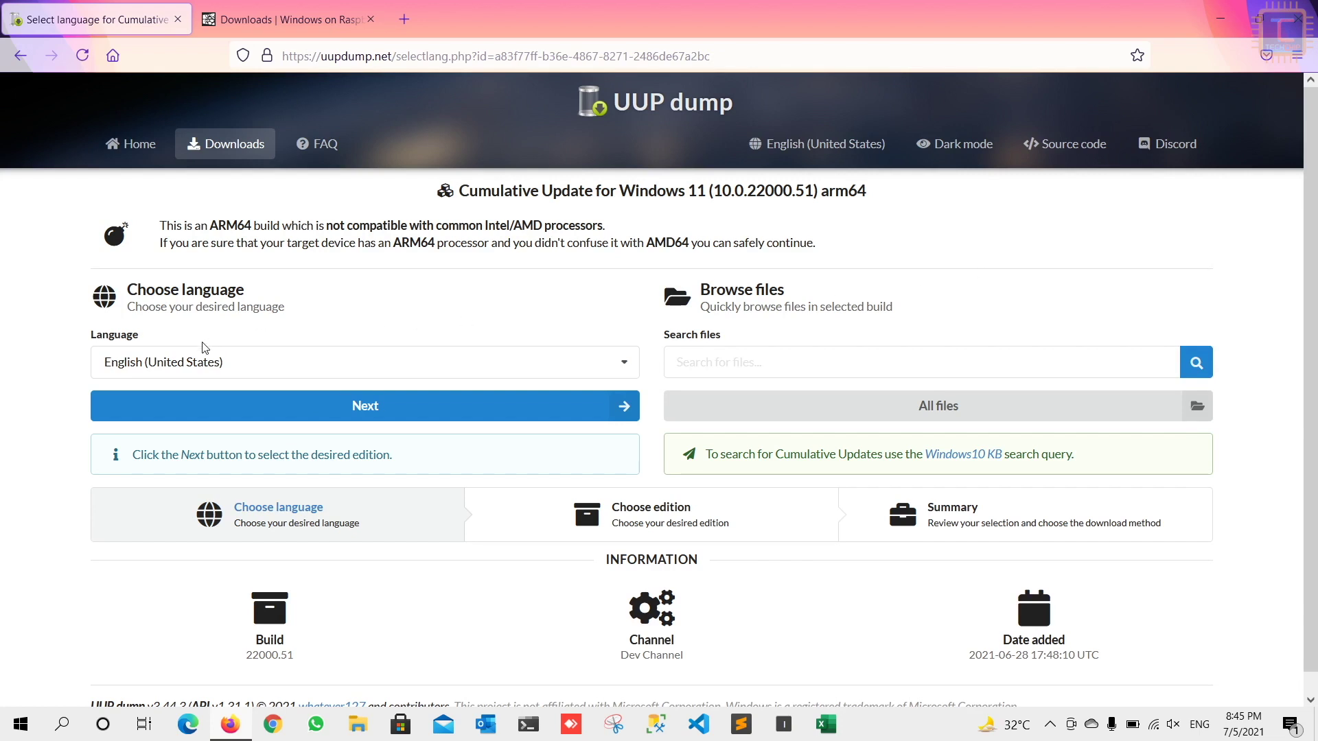
Choose English (United States) as the language and only Windows Pro as the edition, and proceed to the download summary
left_click(313, 406)
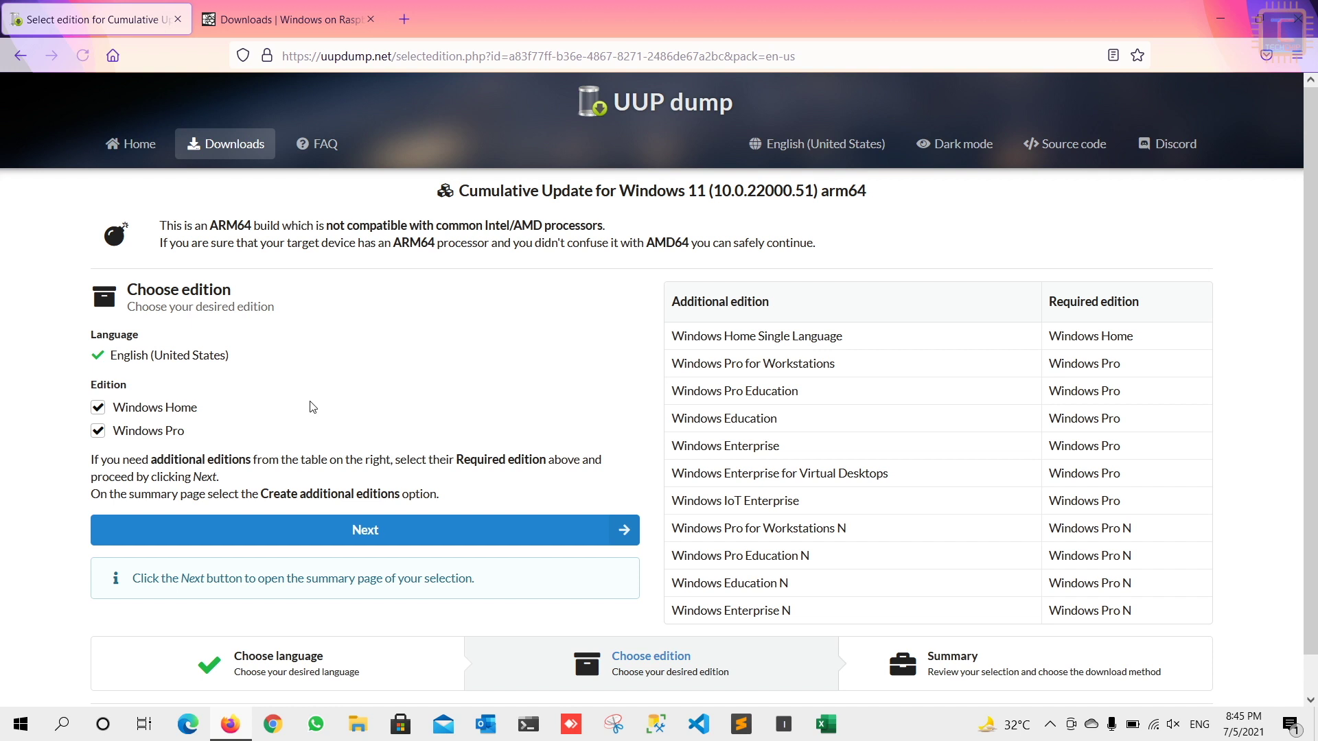
left_click(172, 411)
left_click(371, 531)
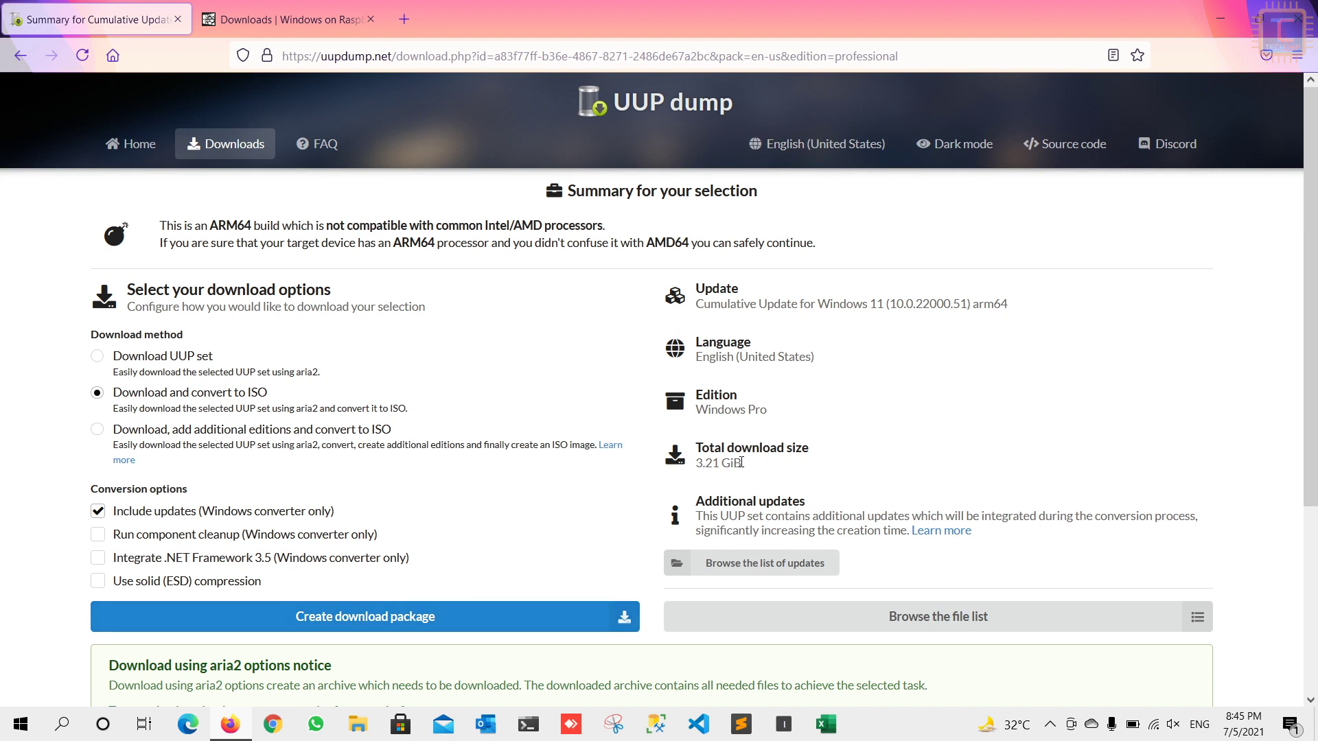
Examine the download scripts in the 22000.51 arm64 convert folder and the converted ISO file on the desktop
left_click(1218, 17)
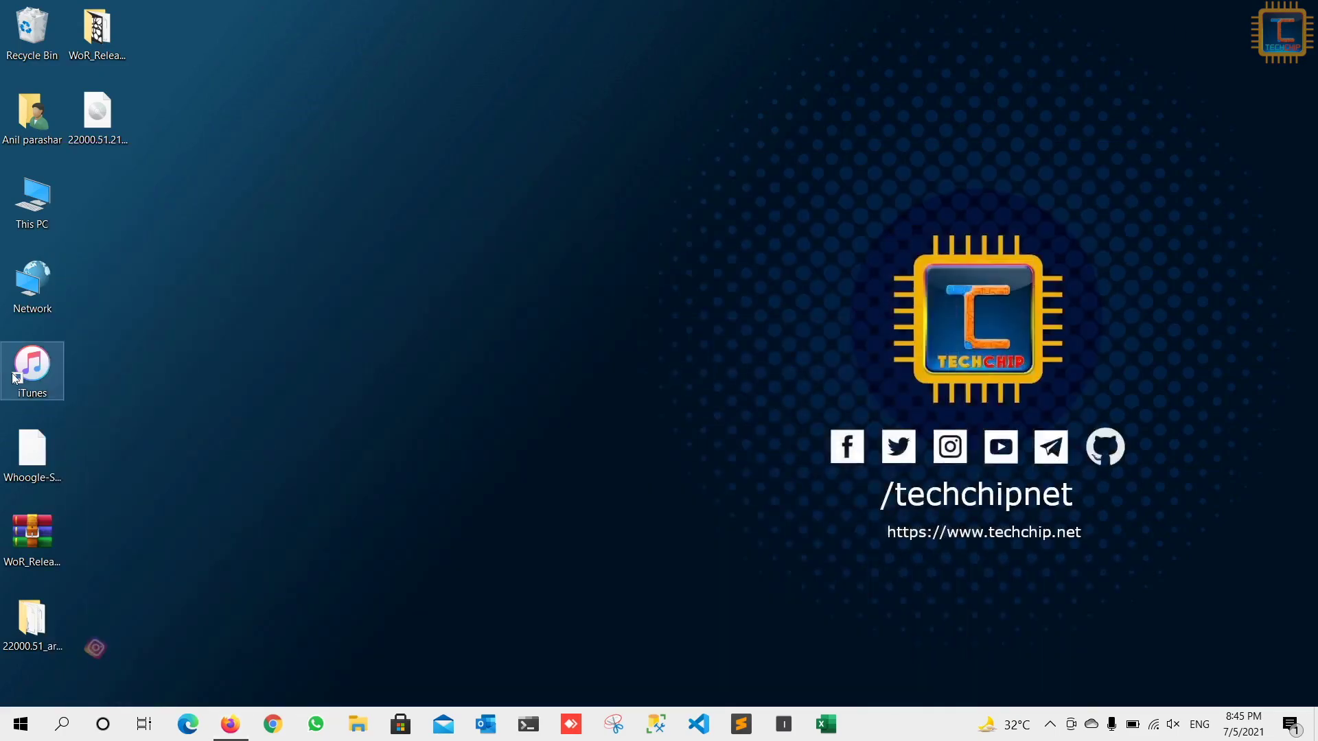
left_click(39, 619)
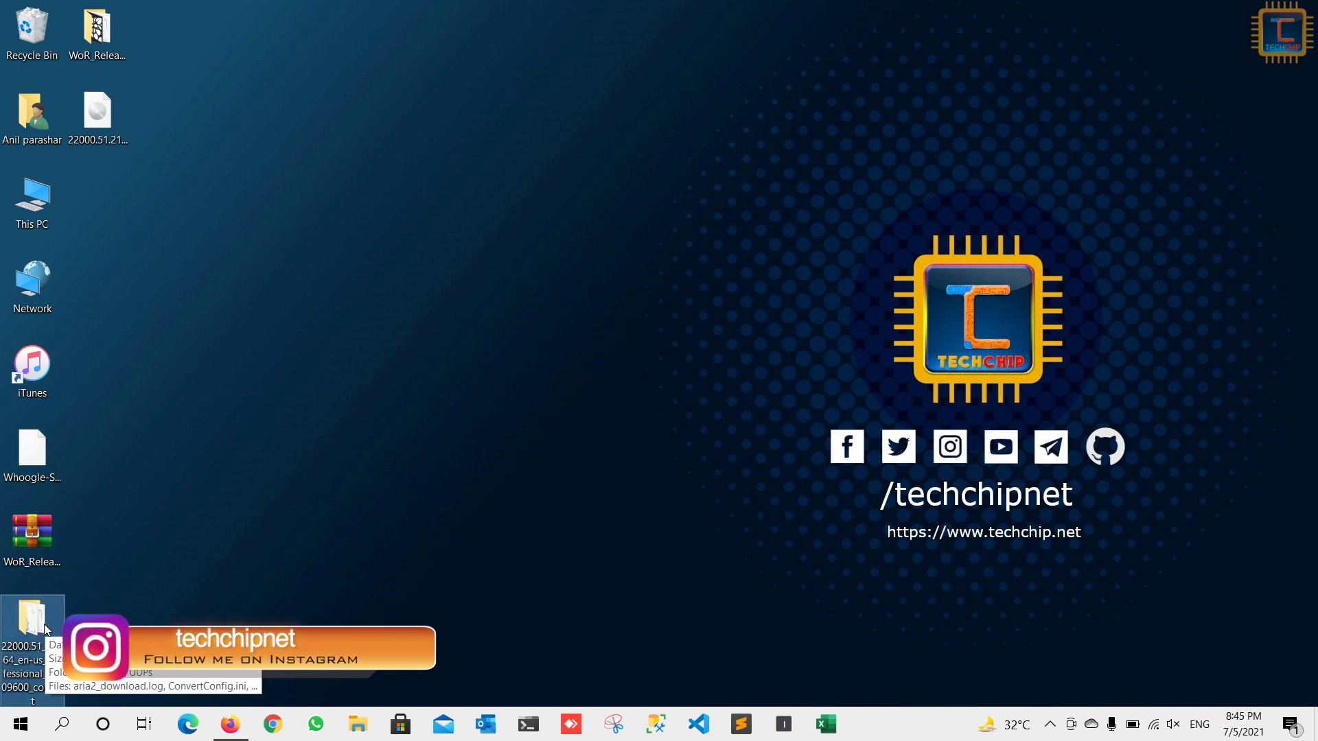
double_click(47, 629)
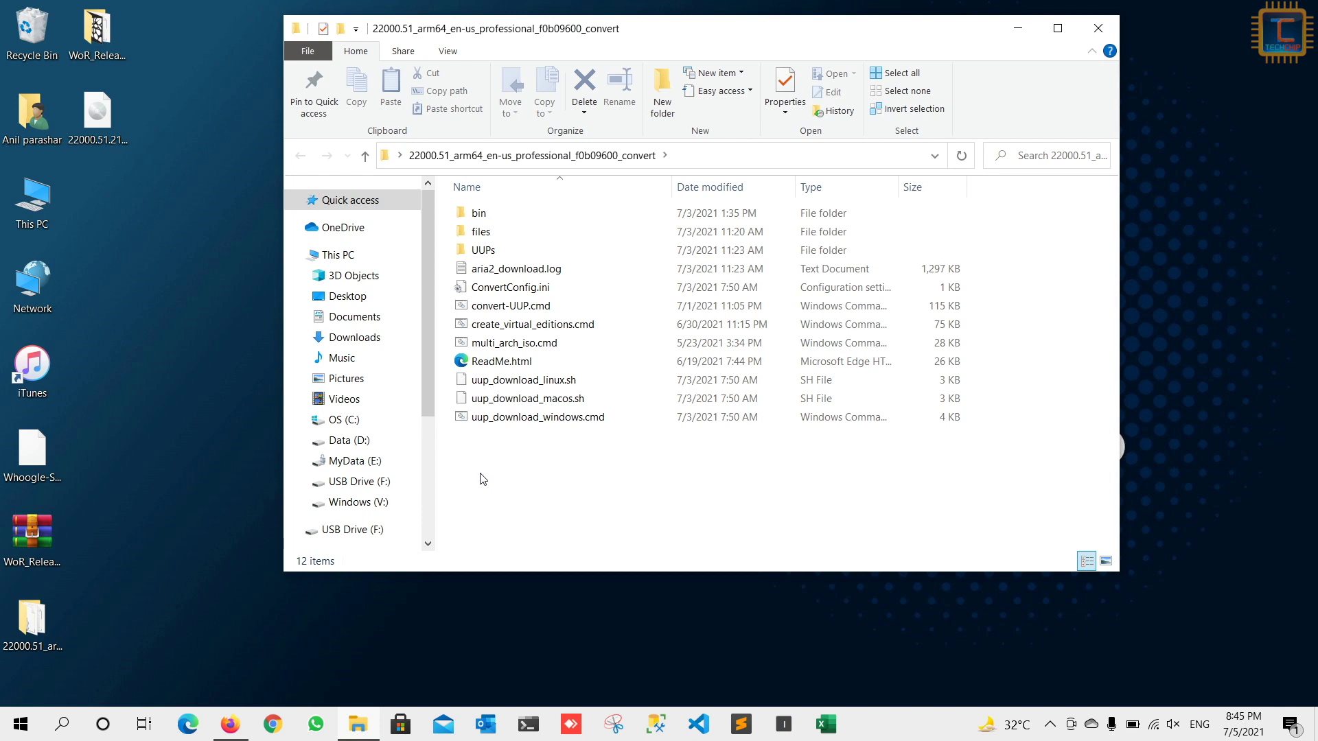
left_click(532, 423)
left_click(527, 383)
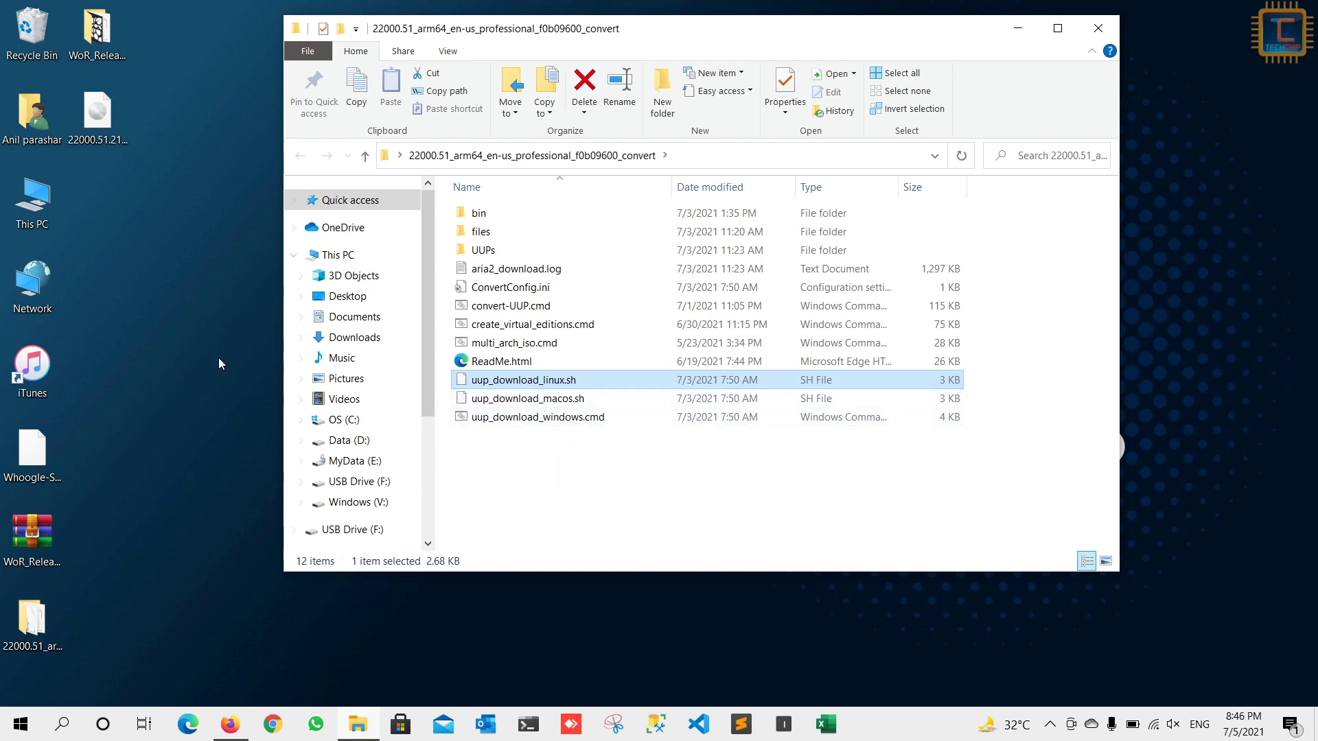
left_click(93, 139)
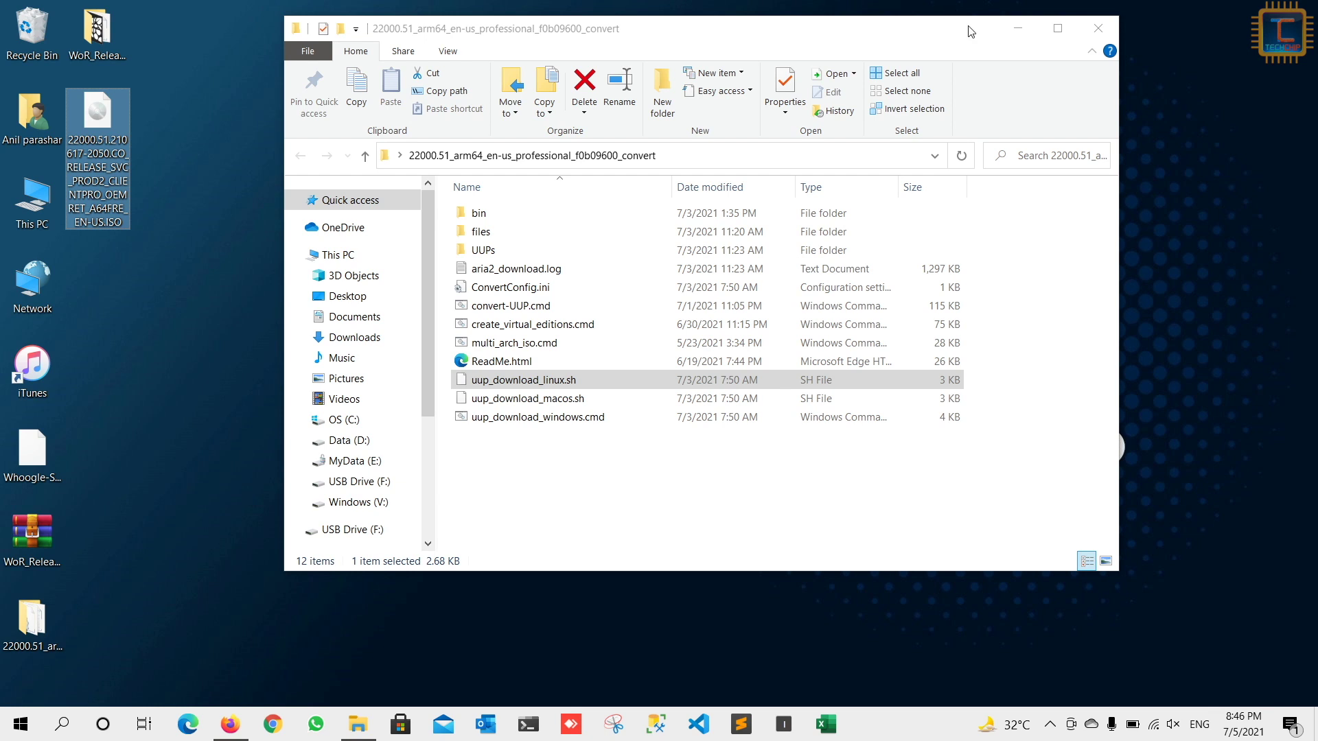
left_click(1100, 27)
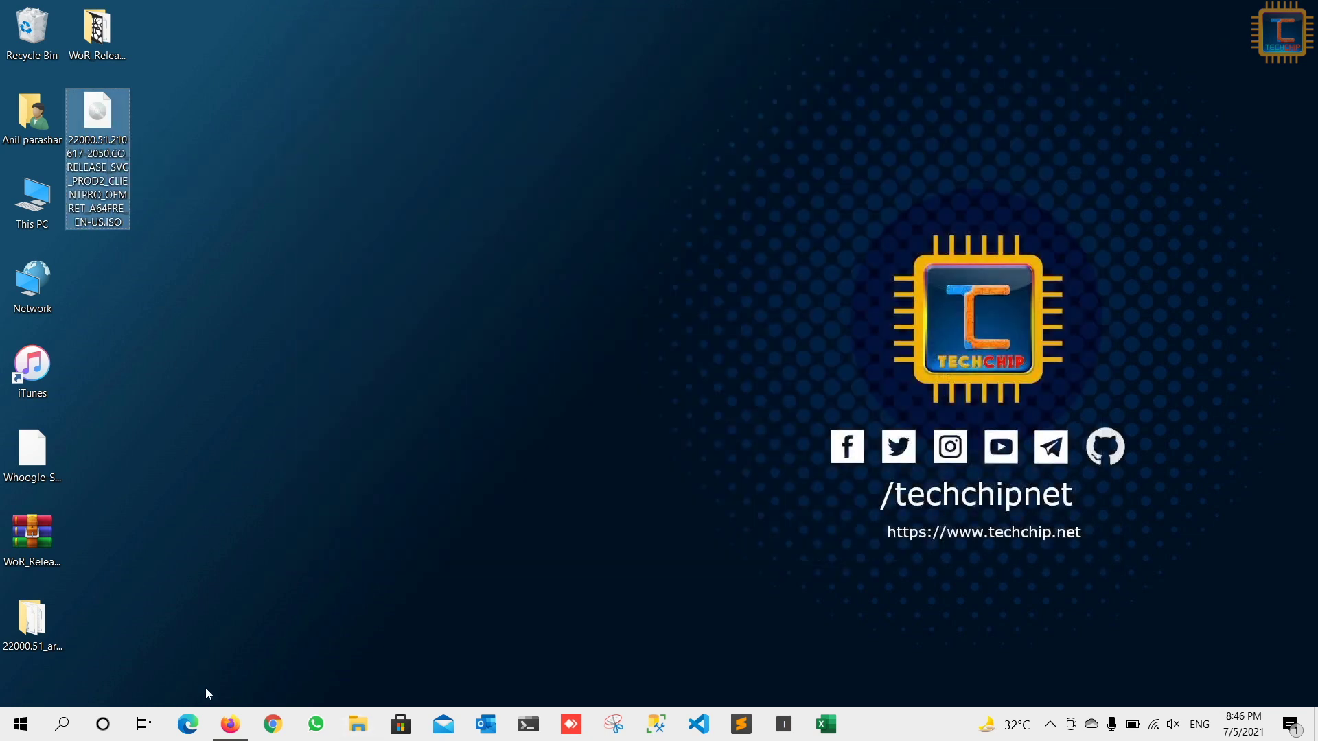
Return to Firefox and view the Windows on Raspberry imager download on the WoR project's downloads page
left_click(230, 724)
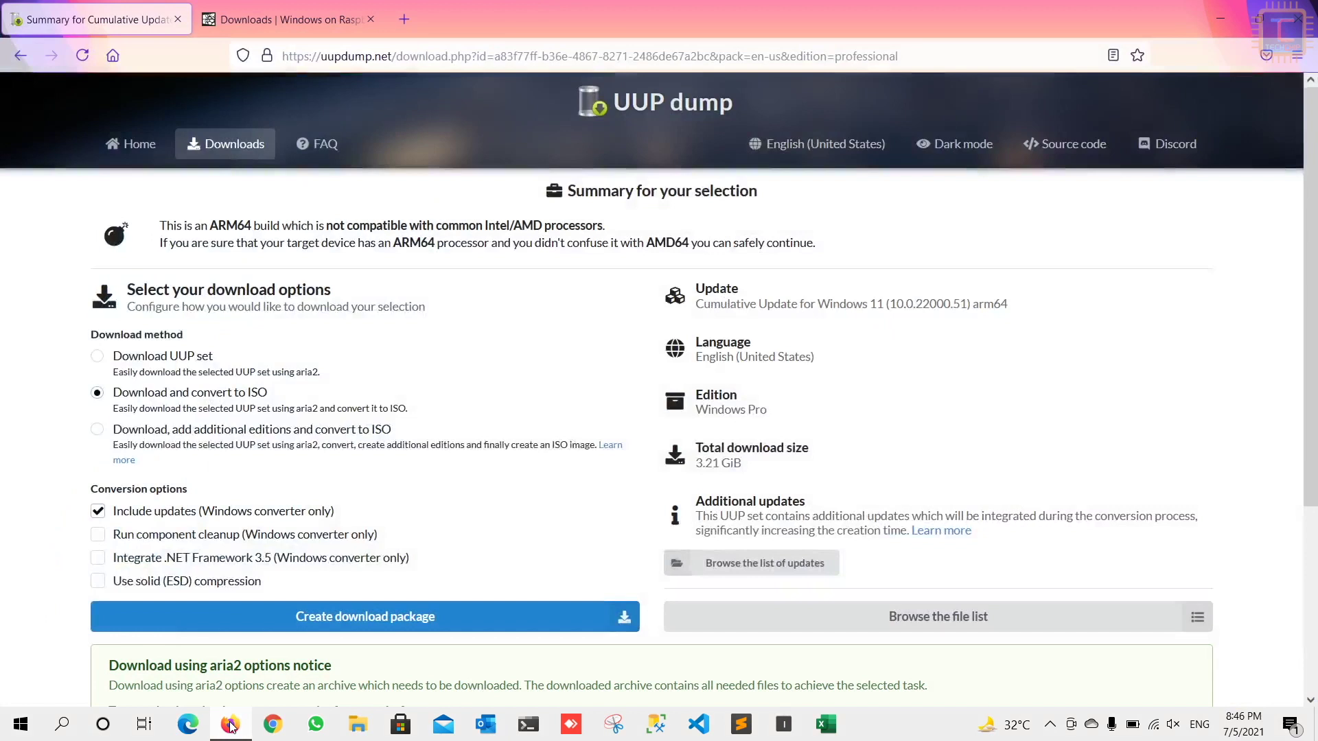
left_click(228, 8)
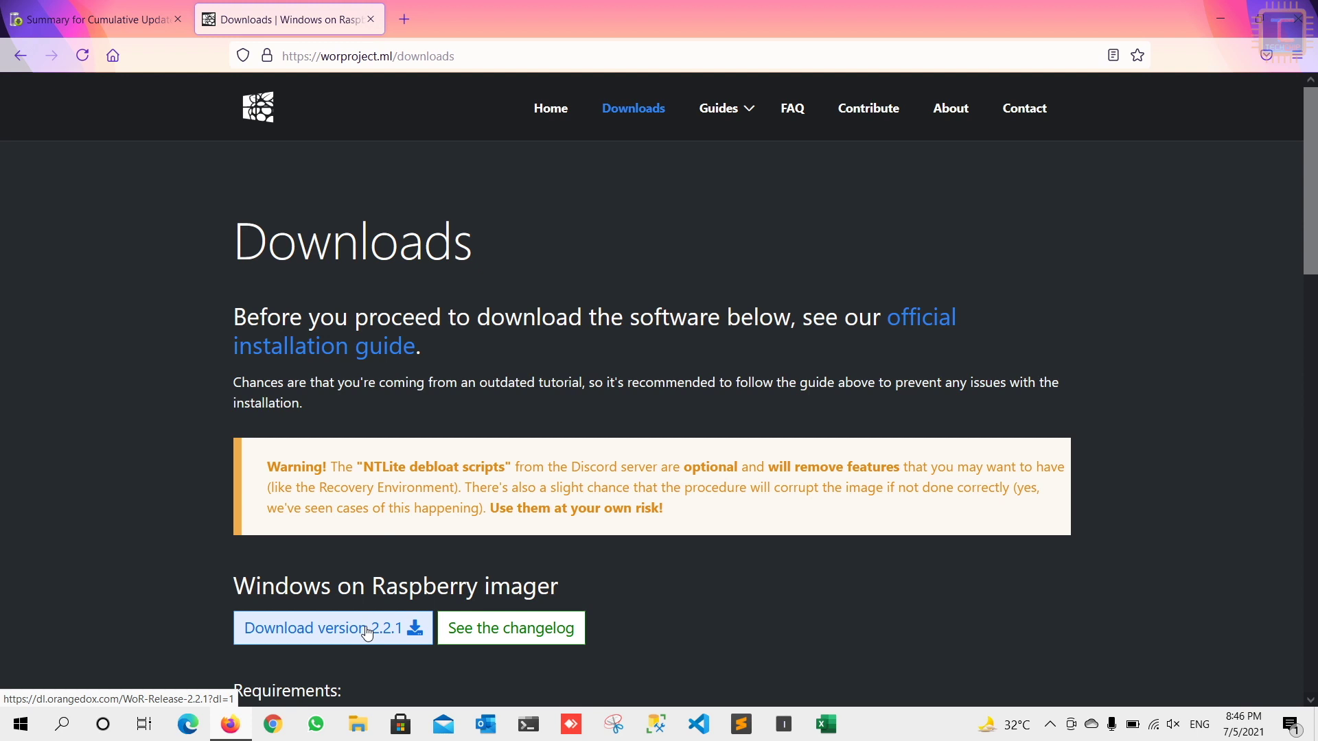
left_click(1204, 14)
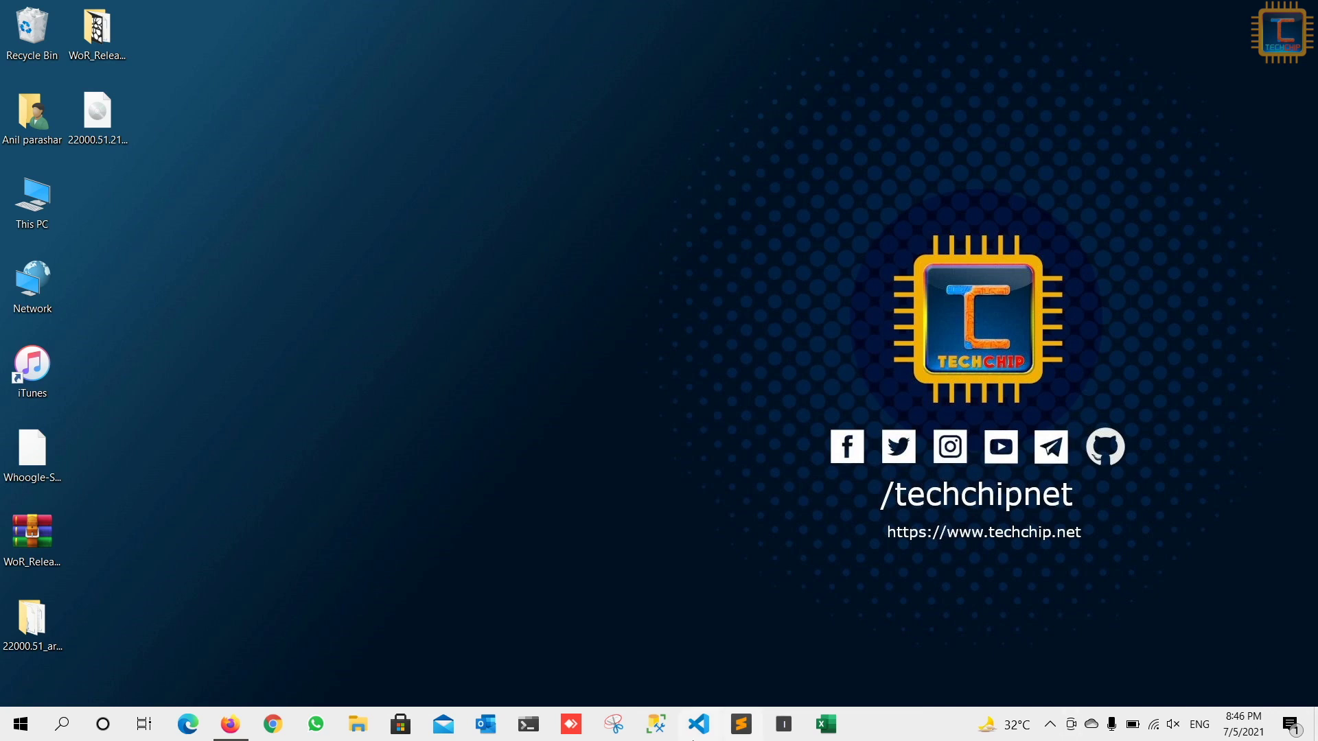
Open the extracted WoR_Release_2.1.2 folder on the desktop and launch WoR.exe
left_click(47, 558)
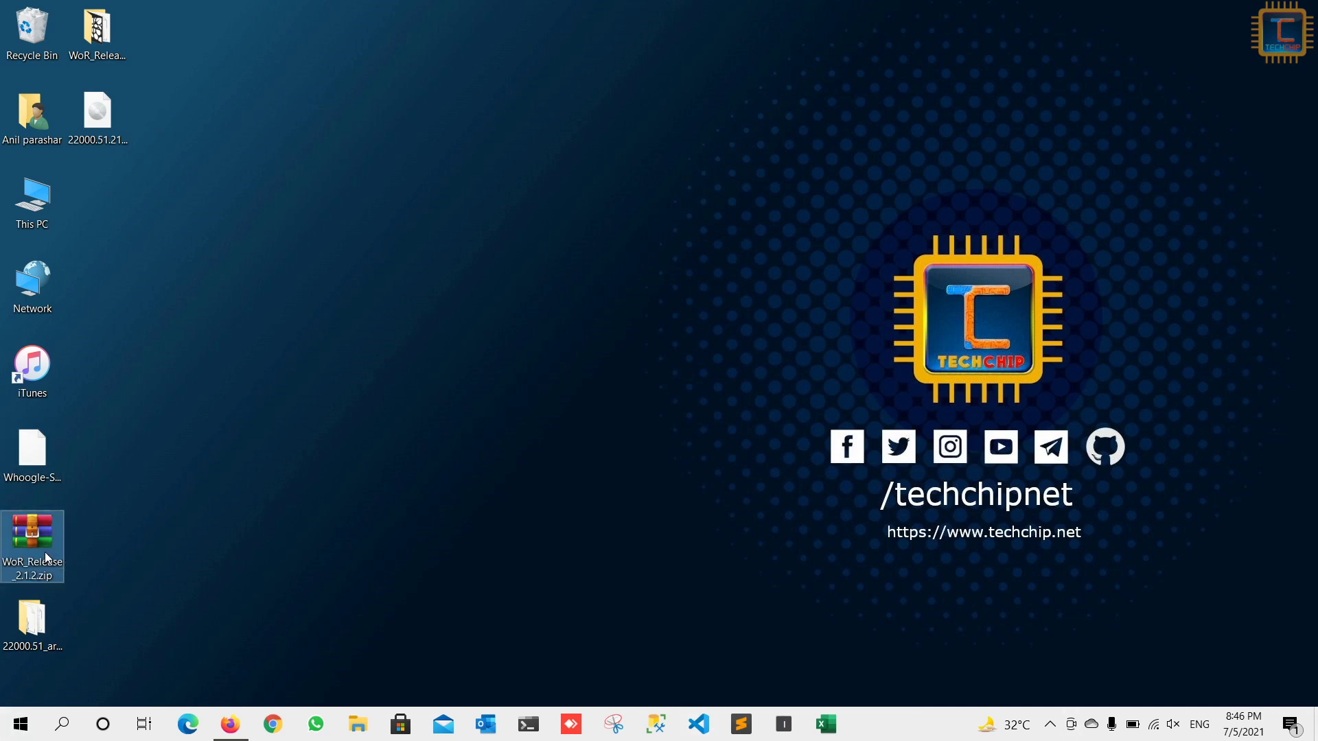
left_click(108, 26)
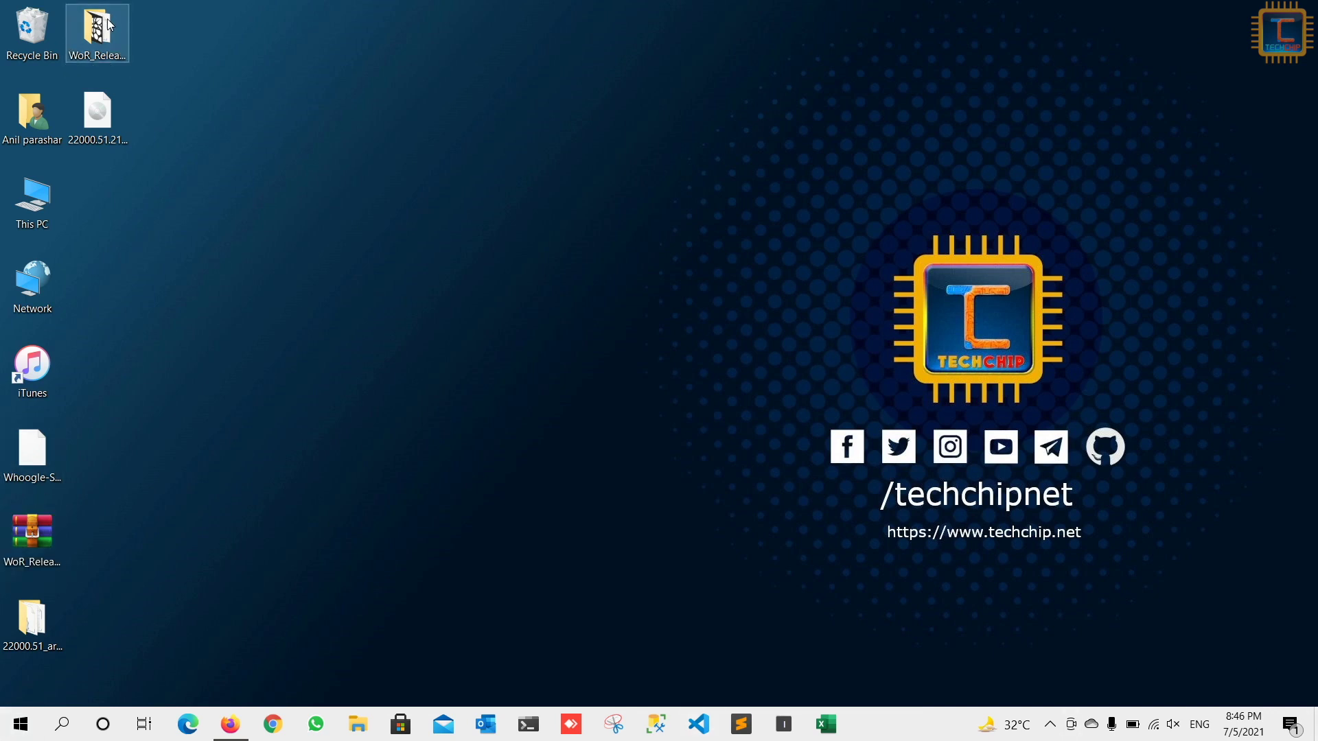
double_click(108, 25)
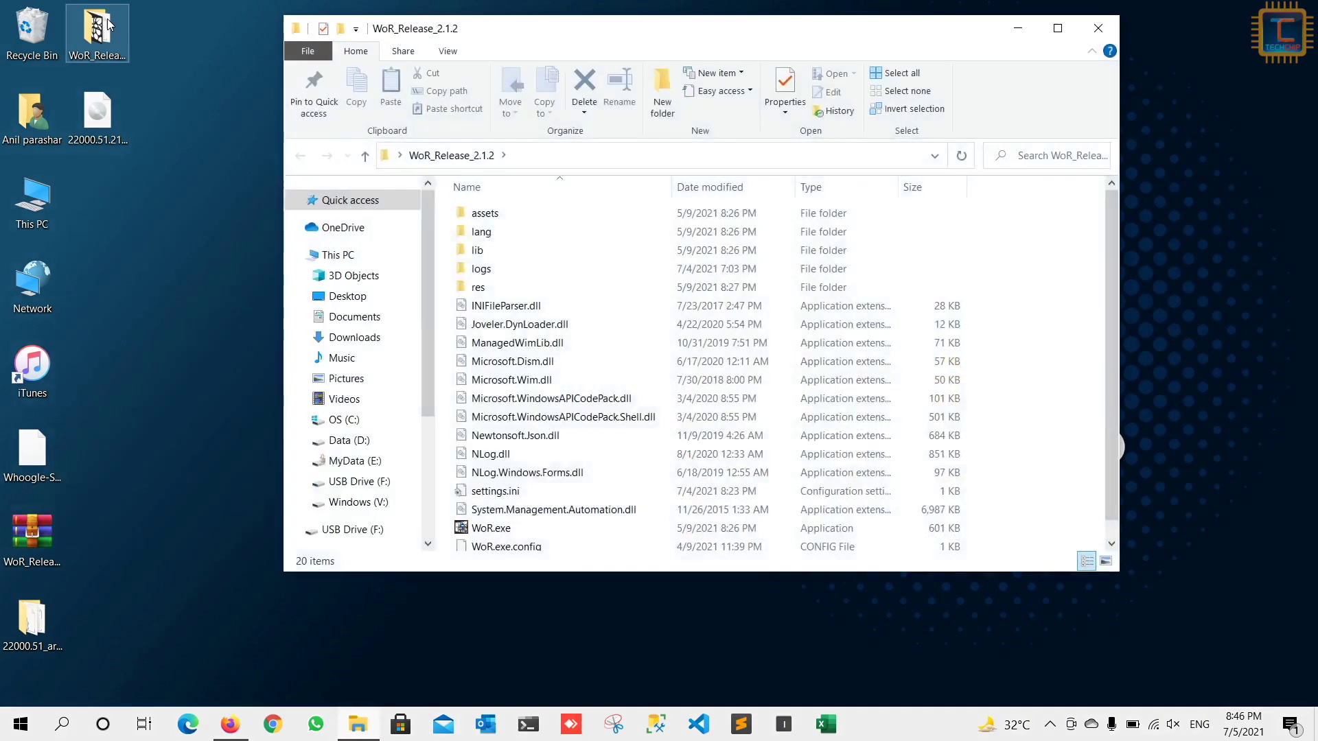
double_click(490, 529)
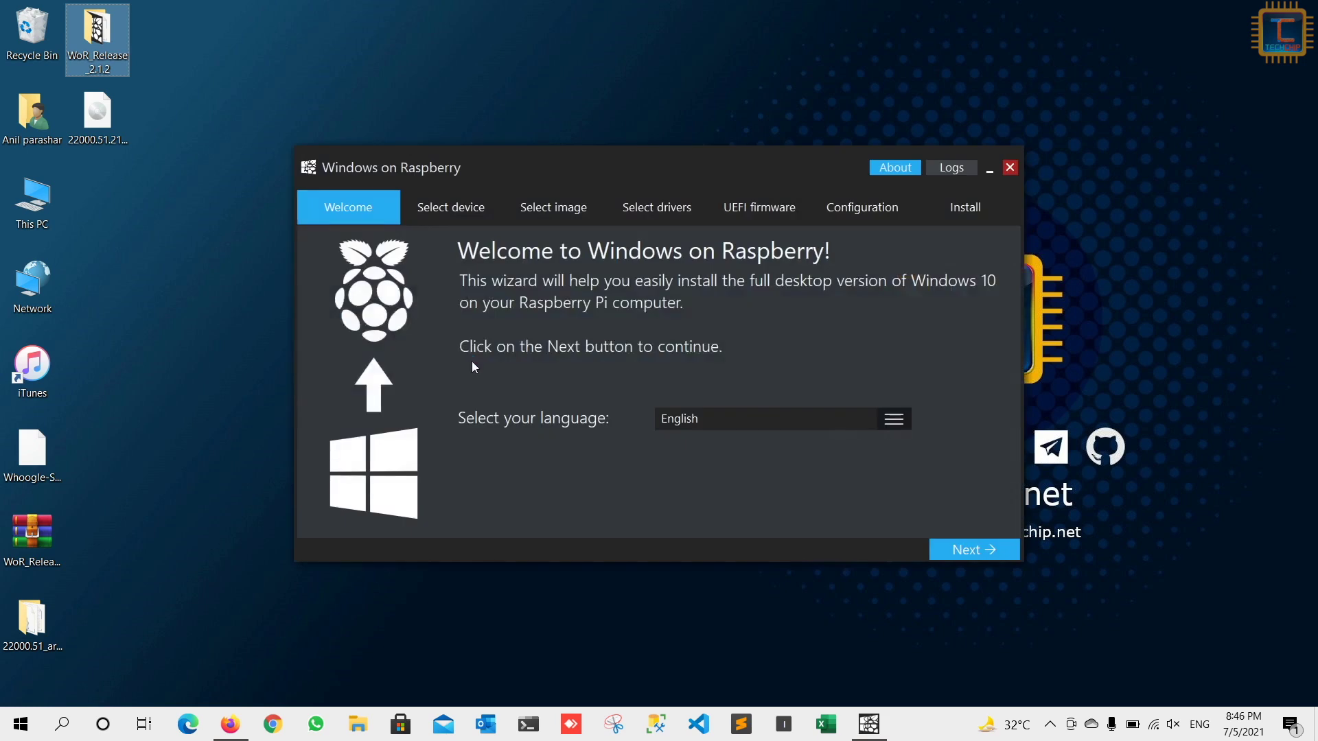
Decline the version 2.2.1 update, move the wizard window higher, and continue past the welcome page in English
left_click_drag(618, 166, 592, 103)
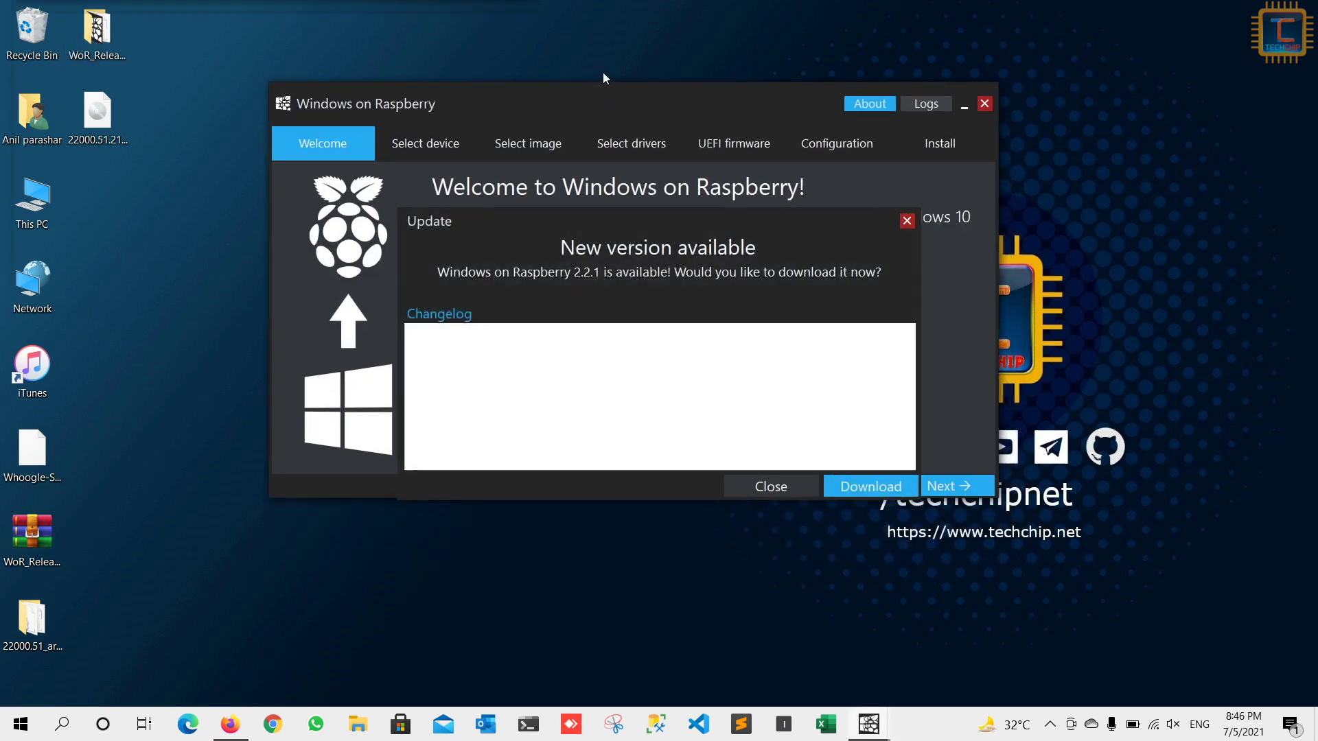
left_click(782, 494)
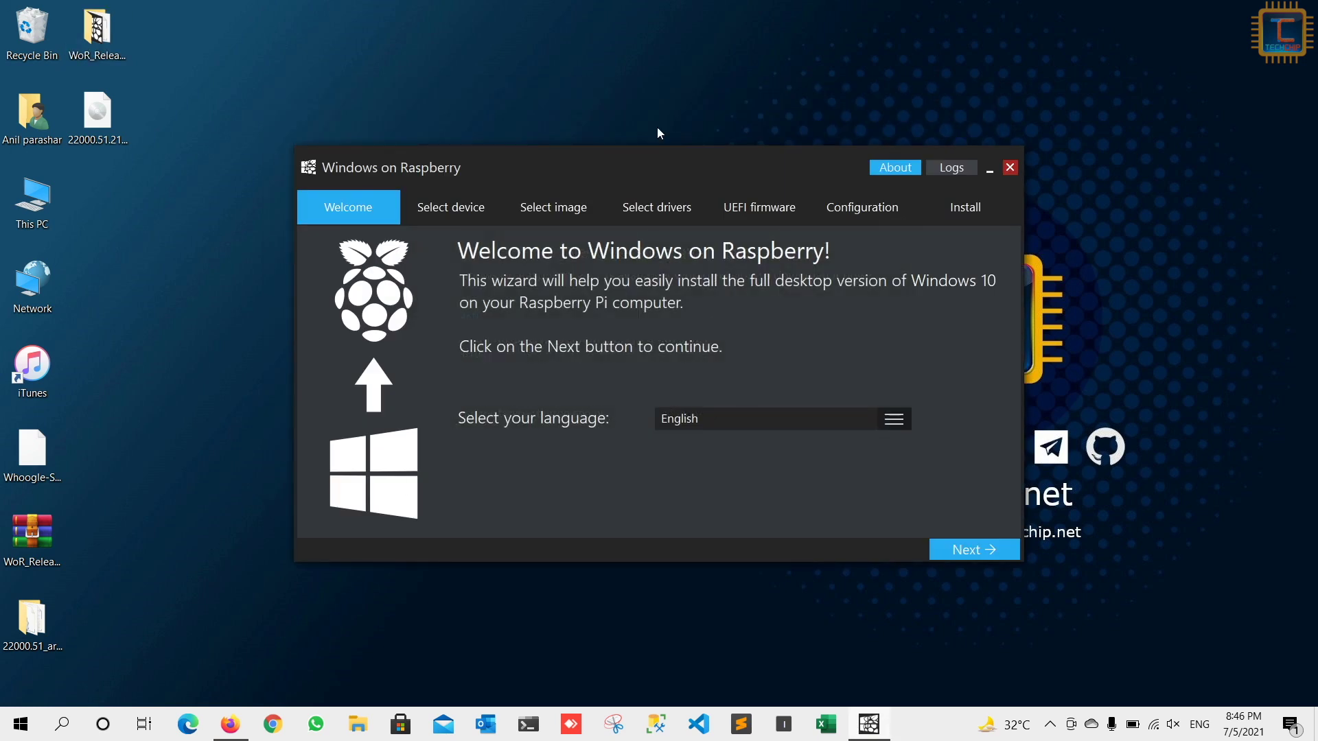
left_click_drag(671, 158, 670, 75)
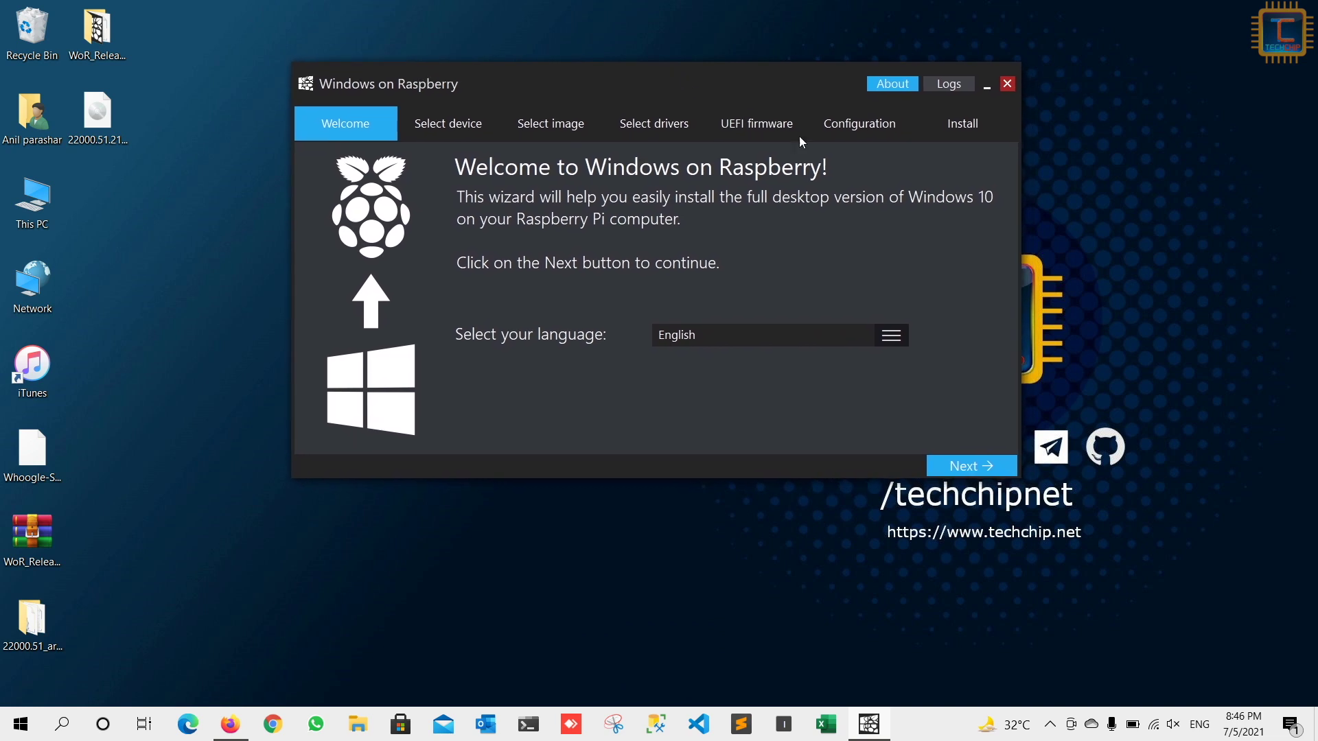
left_click(974, 468)
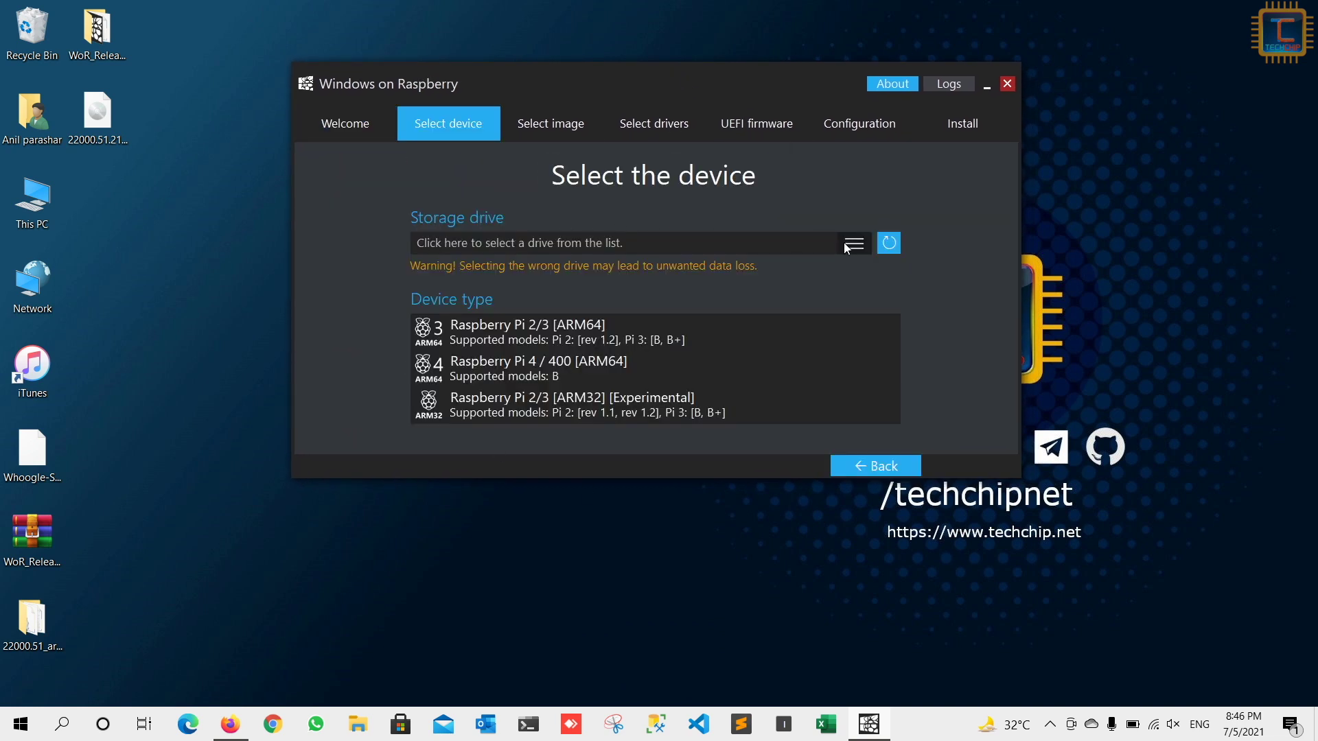
Select Disk 2 - SDHC Card as the storage drive and Raspberry Pi 4 / 400 [ARM64] as the device type, and continue
left_click(849, 246)
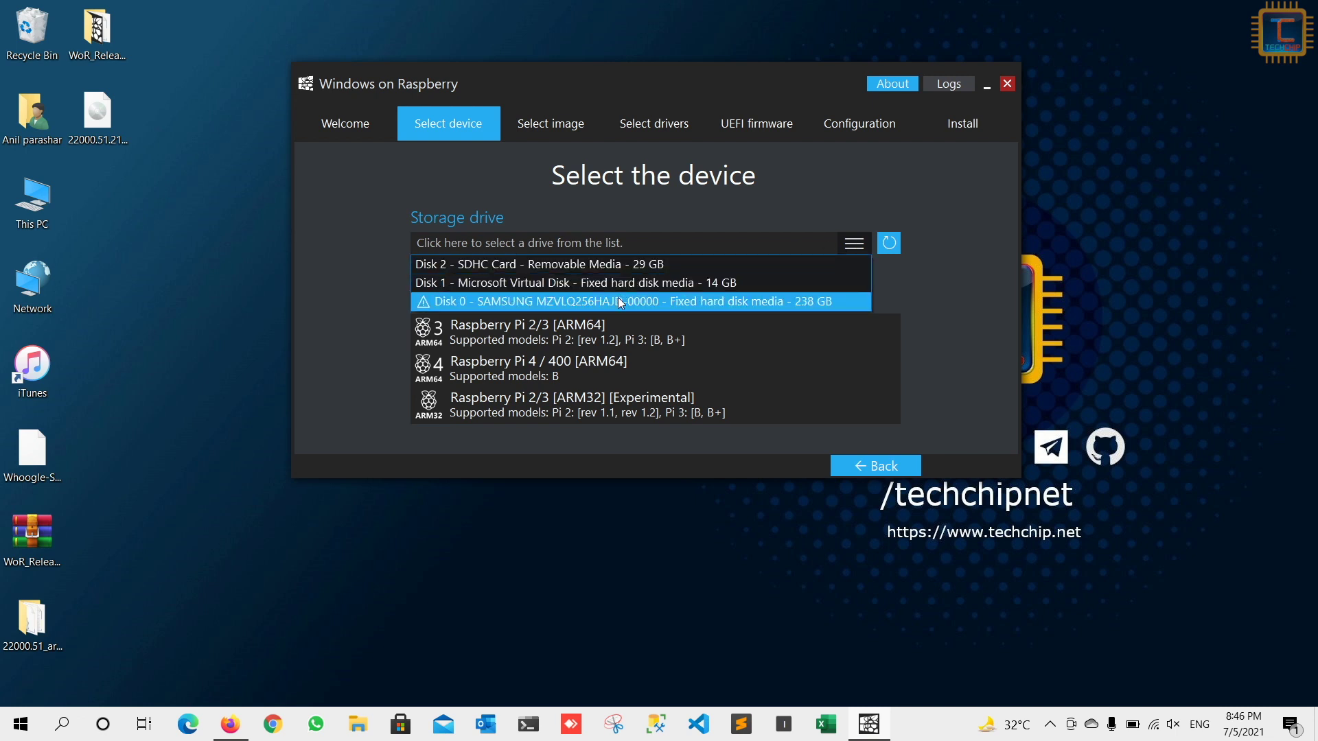
left_click(604, 265)
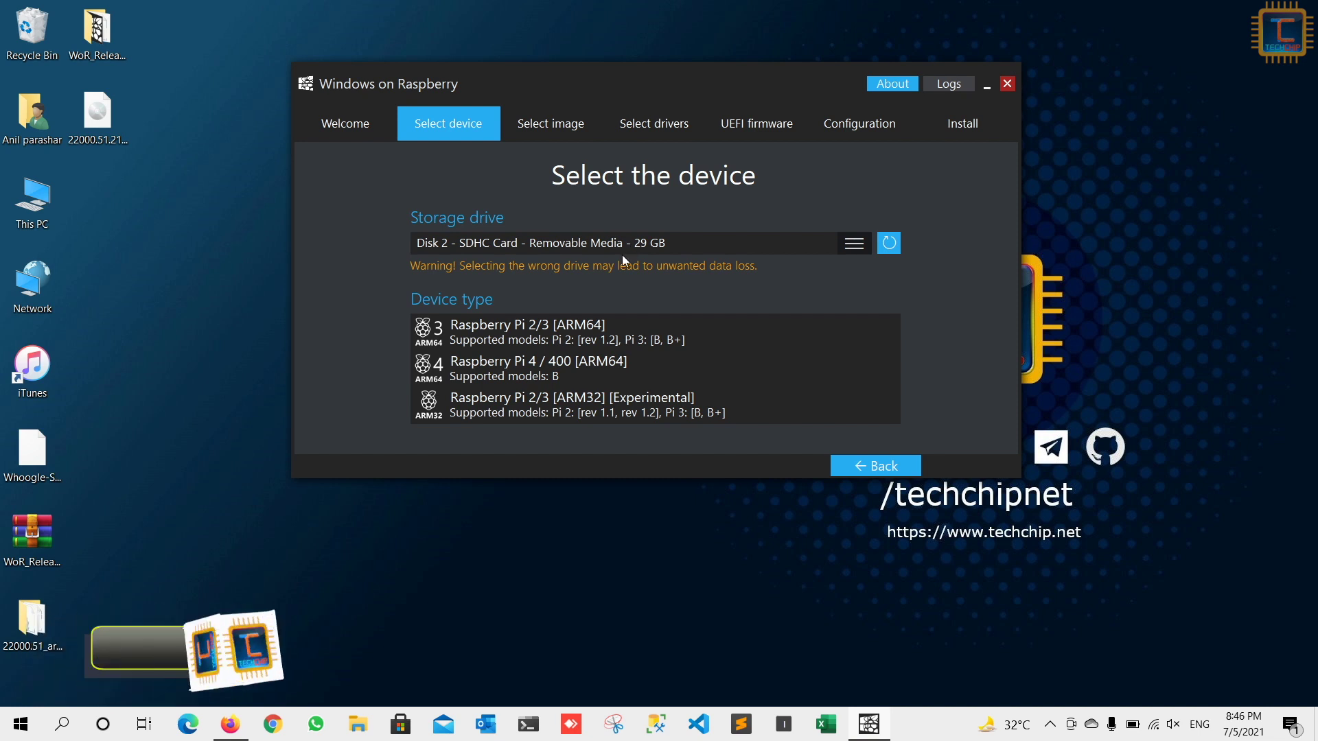
left_click(529, 369)
left_click(821, 450)
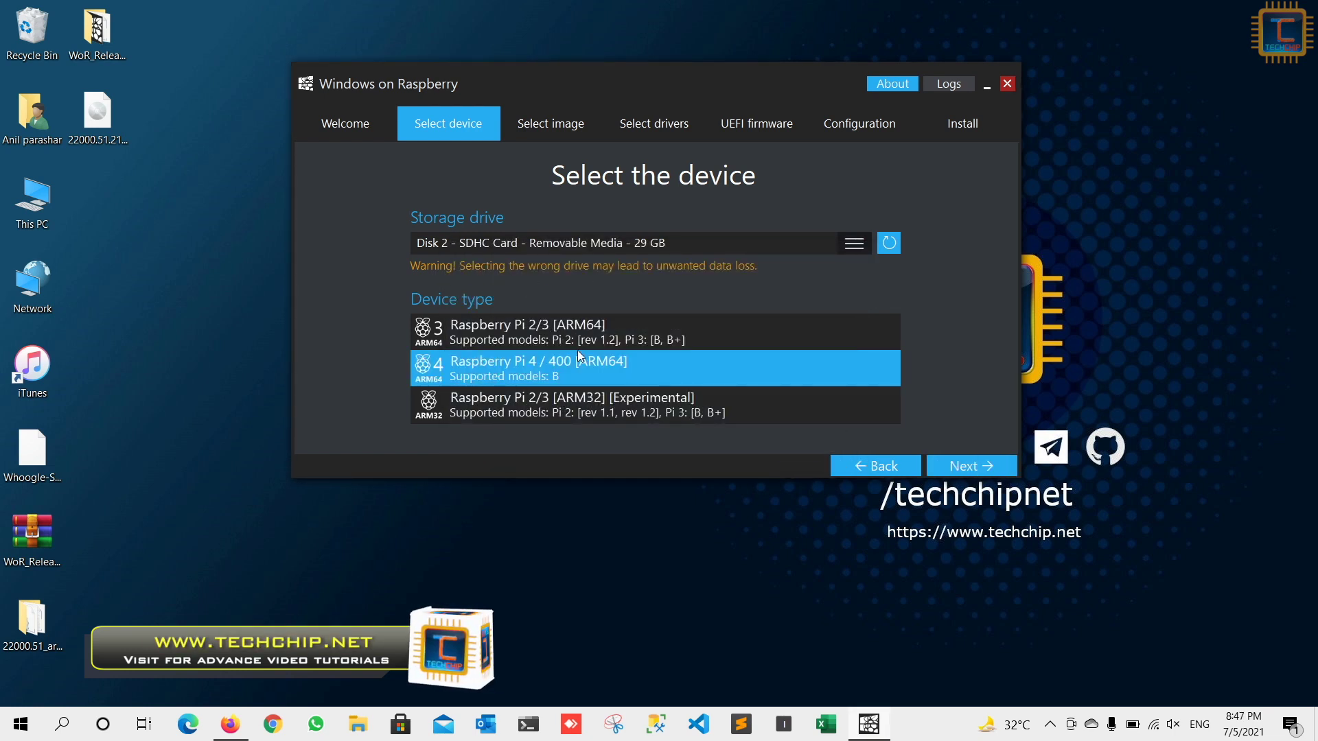
left_click(969, 463)
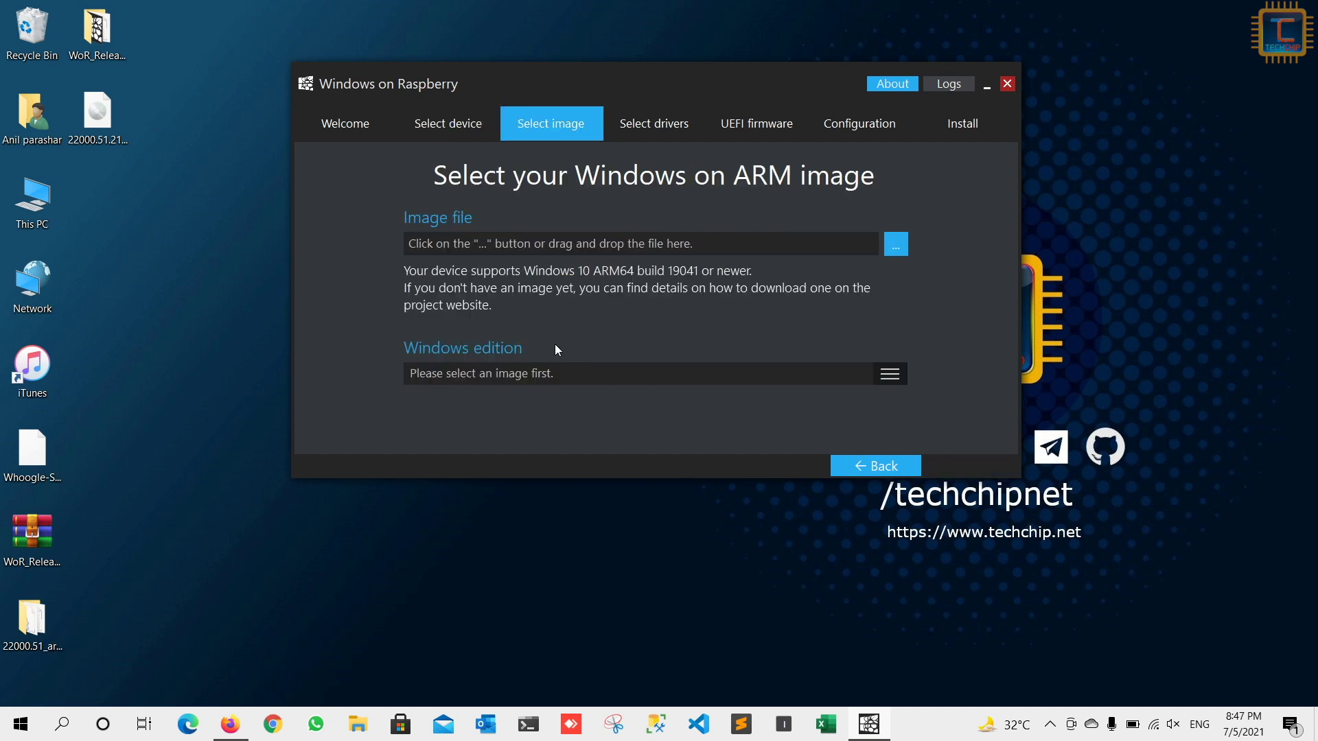
Load the 22000.51 ISO from the desktop as the Windows on ARM image and continue with Windows 11 Pro
left_click_drag(97, 113, 445, 184)
left_click_drag(505, 244, 505, 244)
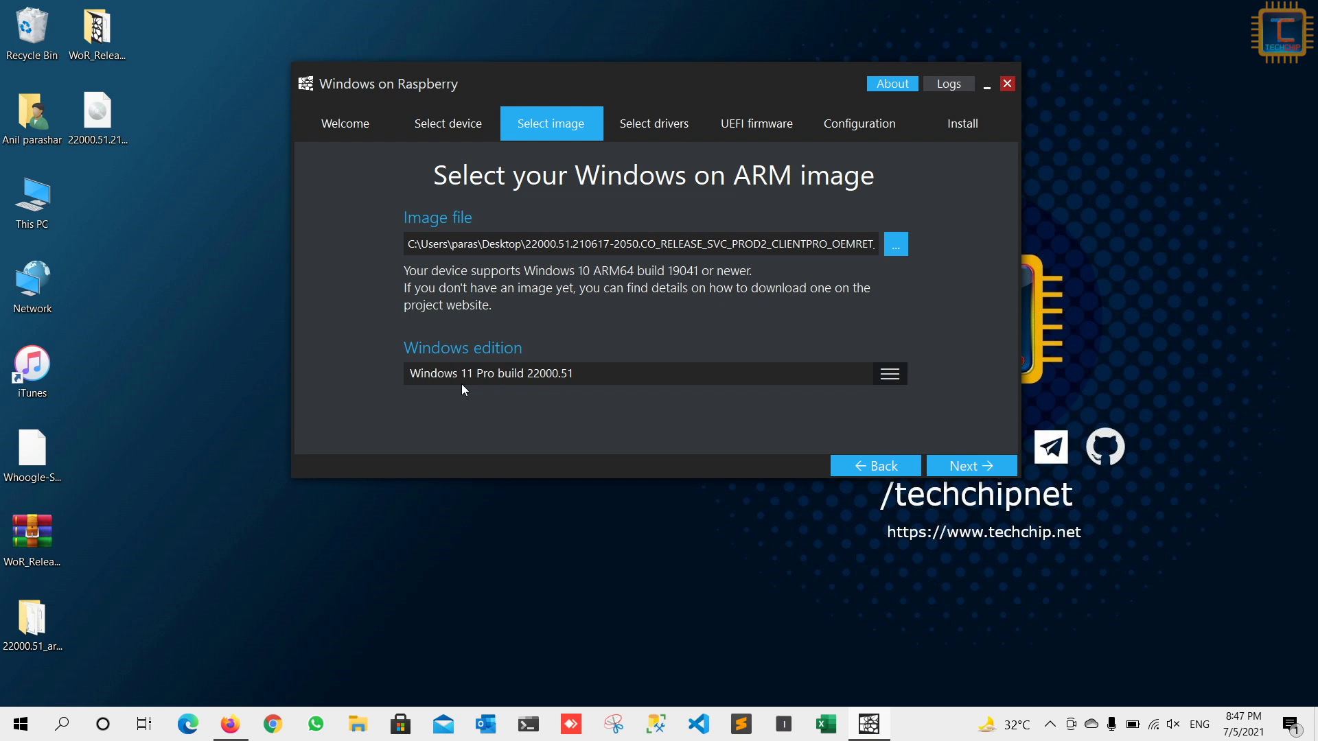
left_click(974, 467)
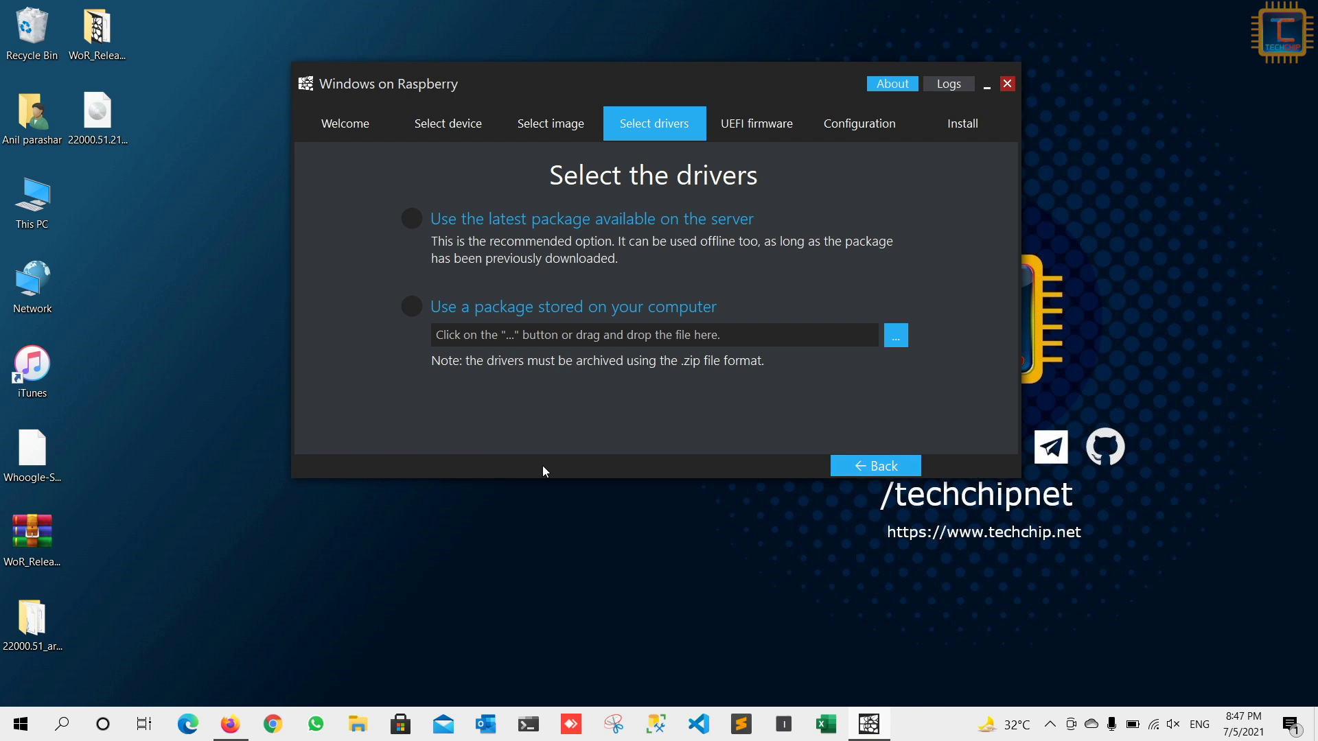
Use the latest driver package and the latest UEFI firmware available on the server, and continue to the configuration
left_click(499, 218)
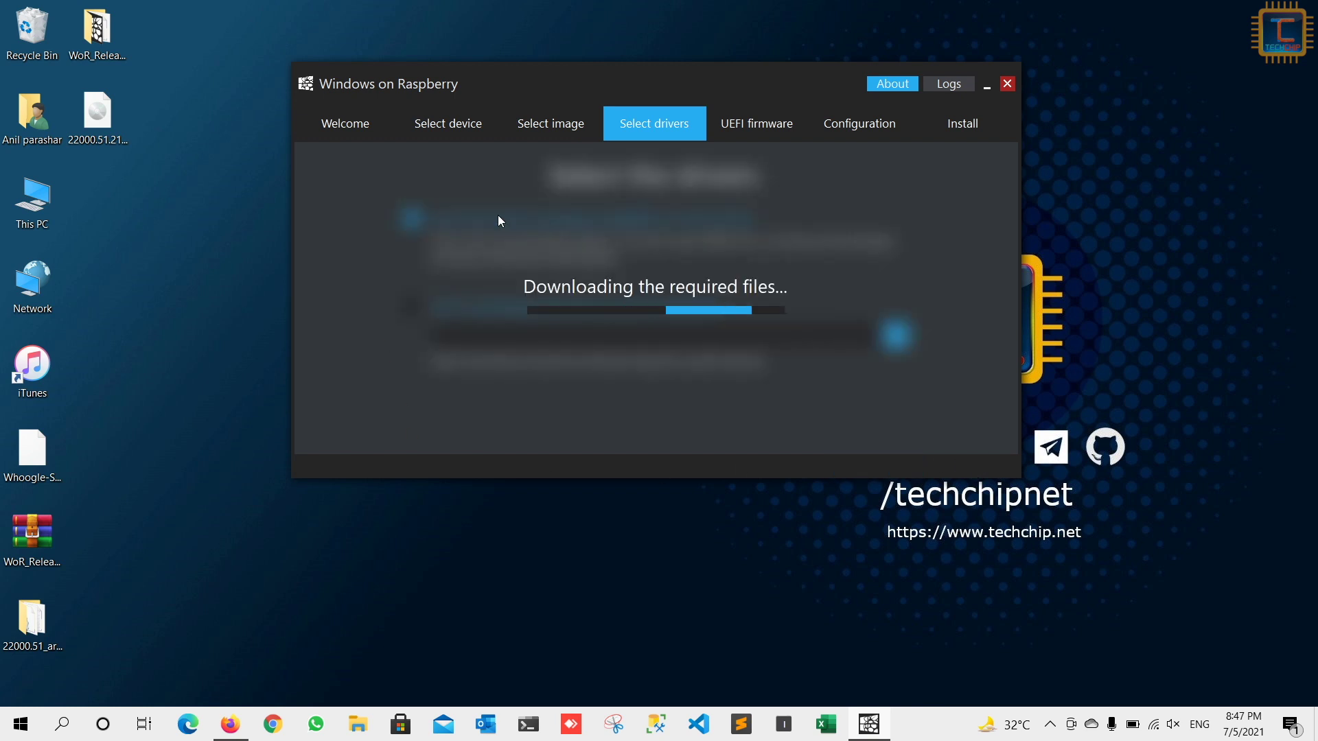
left_click(950, 462)
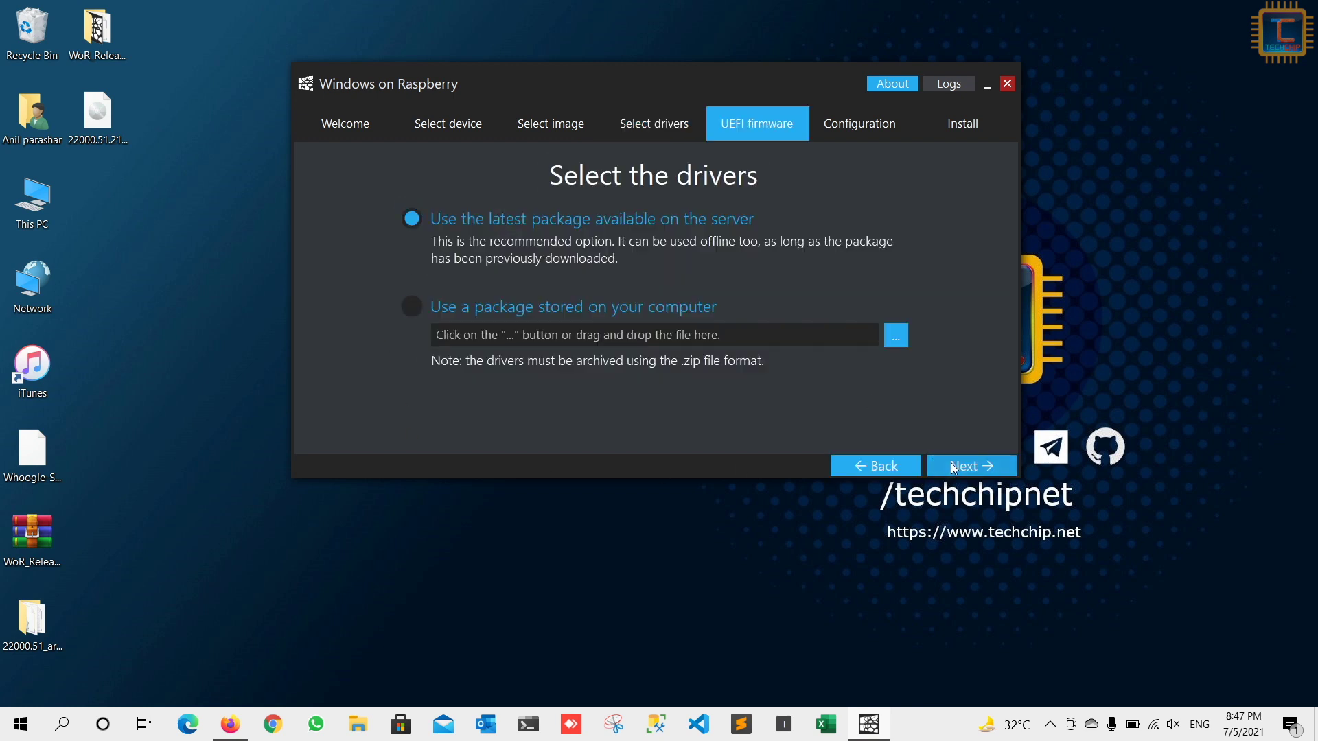
left_click(504, 227)
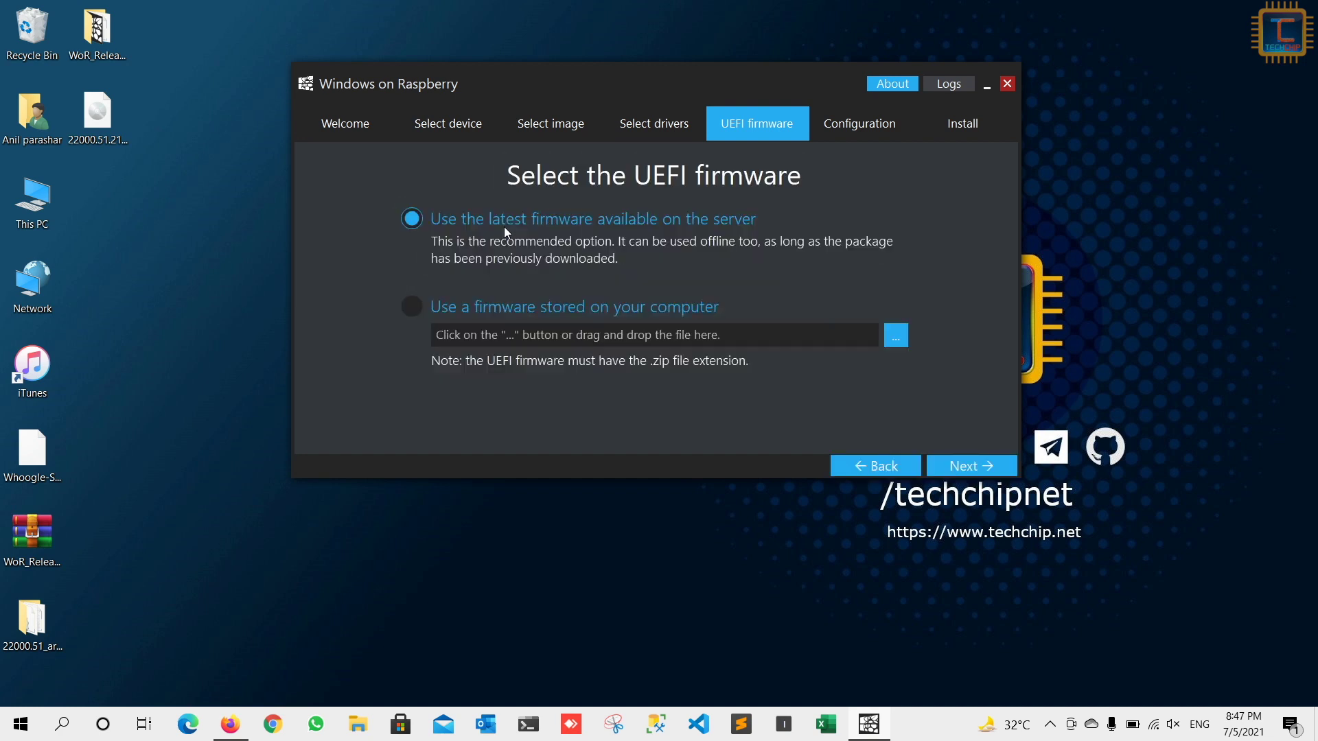
left_click(980, 466)
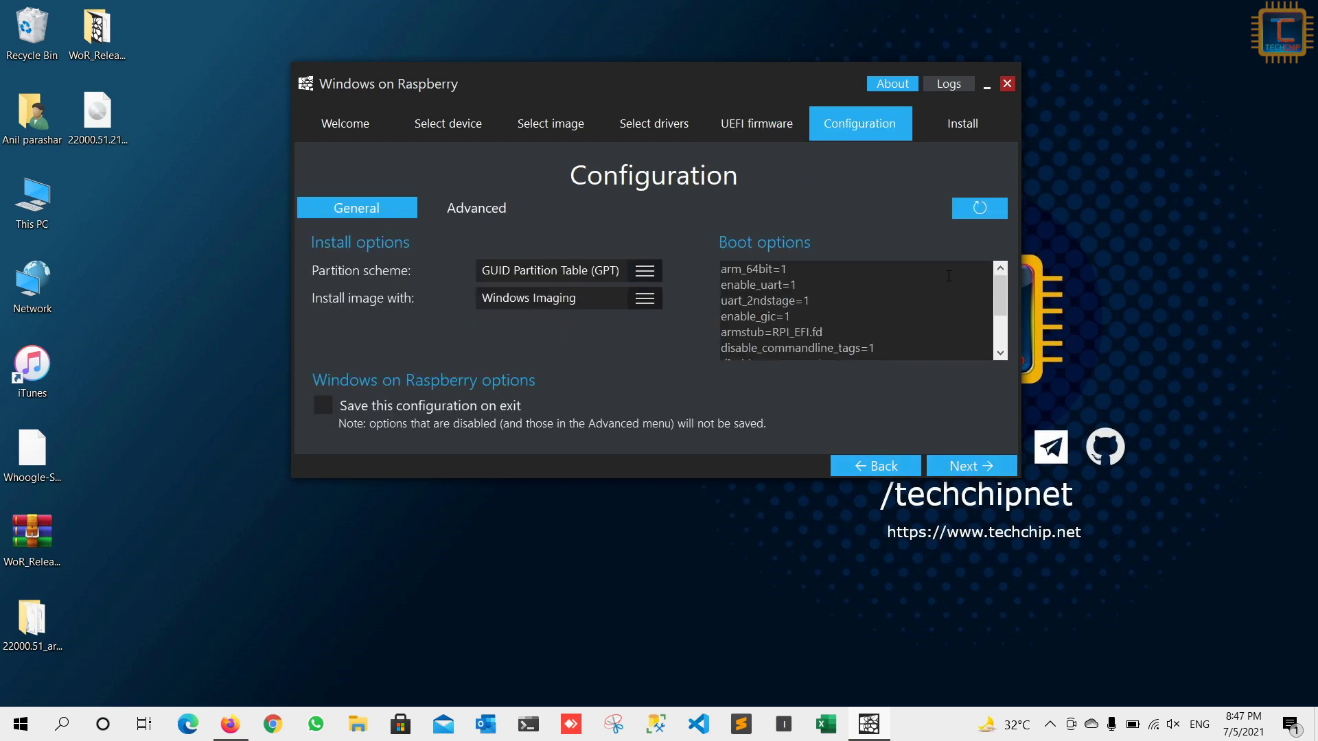
Review the boot options, keep the GPT partition scheme and Windows Imaging settings, and proceed to the installation overview
left_click(1000, 352)
left_click(1000, 352)
left_click(1001, 352)
left_click(1000, 352)
left_click(1001, 352)
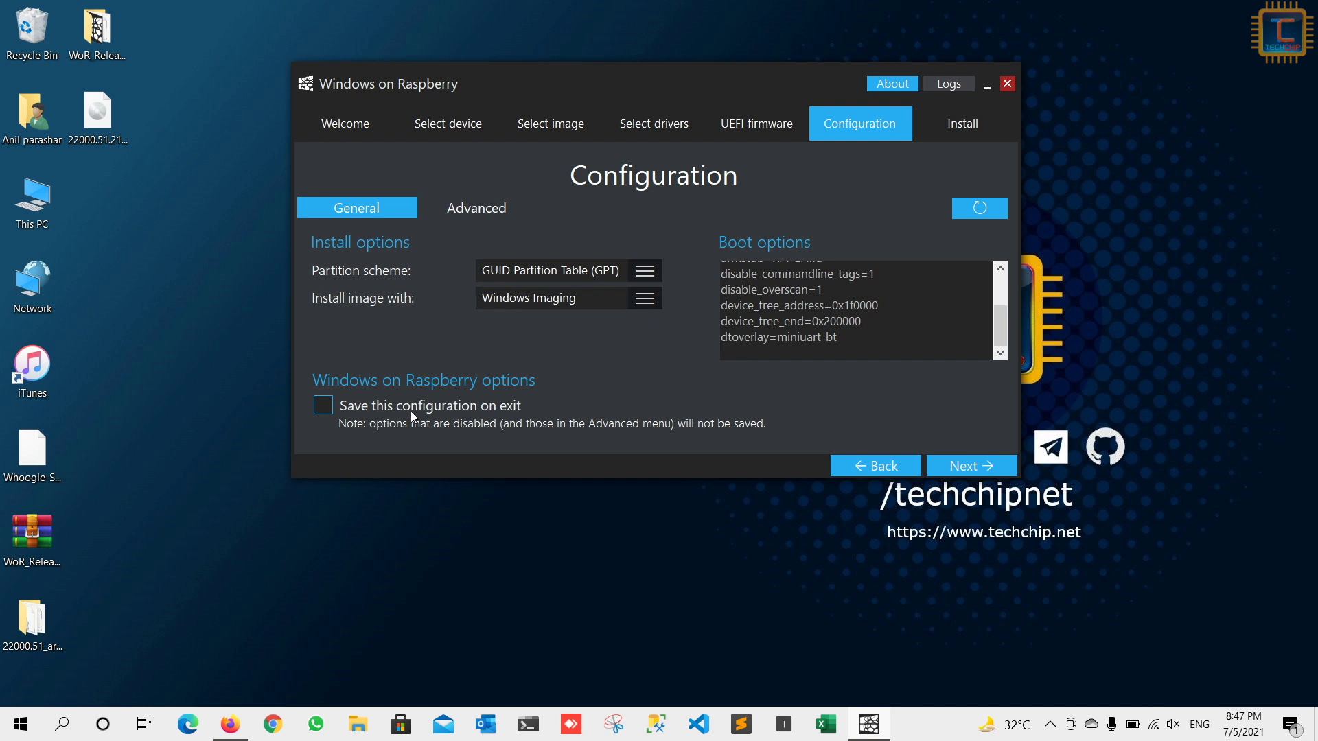
left_click(986, 465)
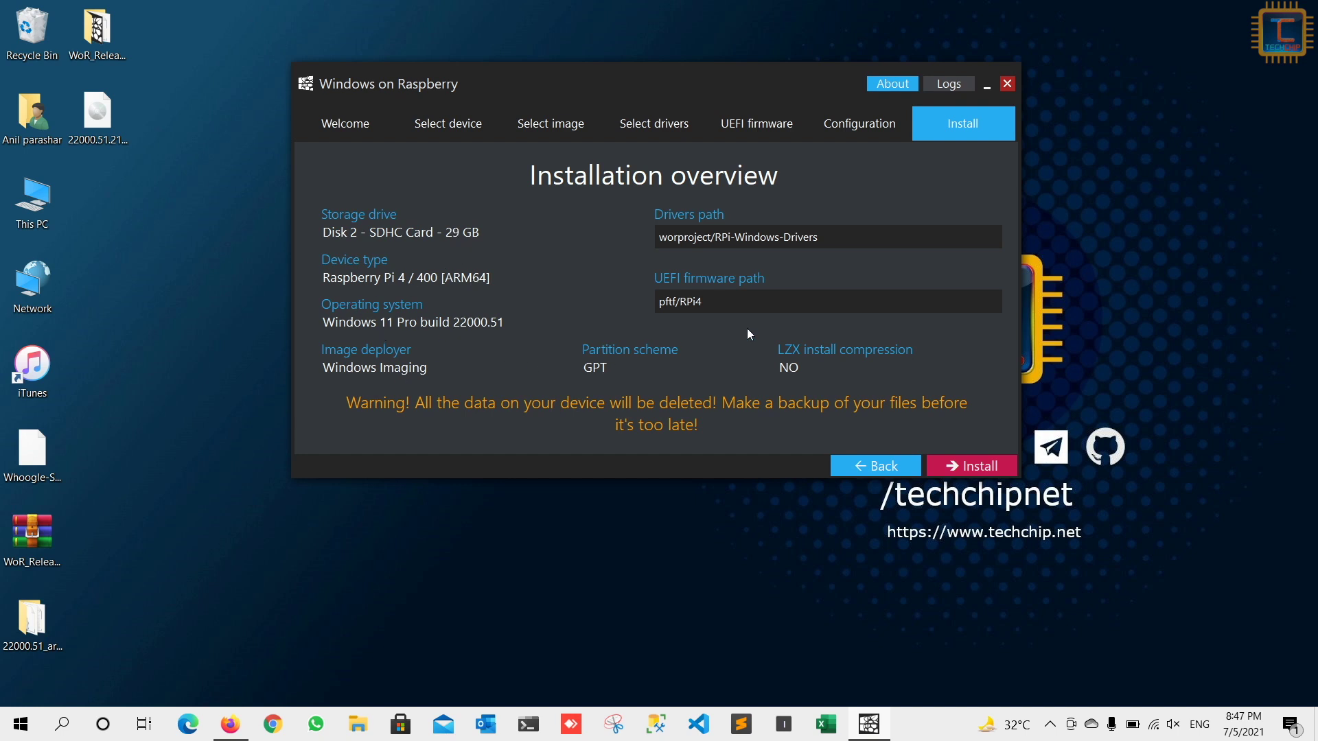
Start the Windows 11 Pro installation onto the SDHC card from the installation overview
left_click(979, 466)
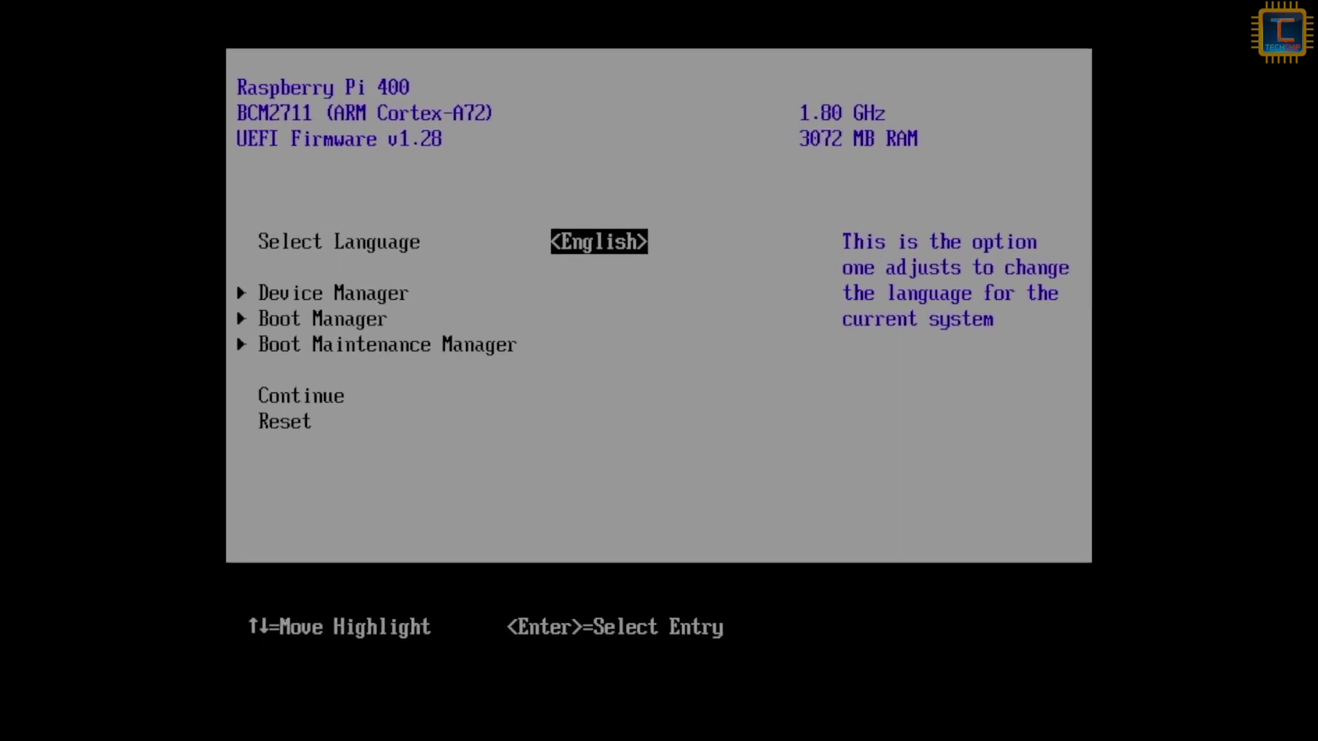
Open the Raspberry Pi Configuration in the UEFI firmware's Device Manager
key("Down")
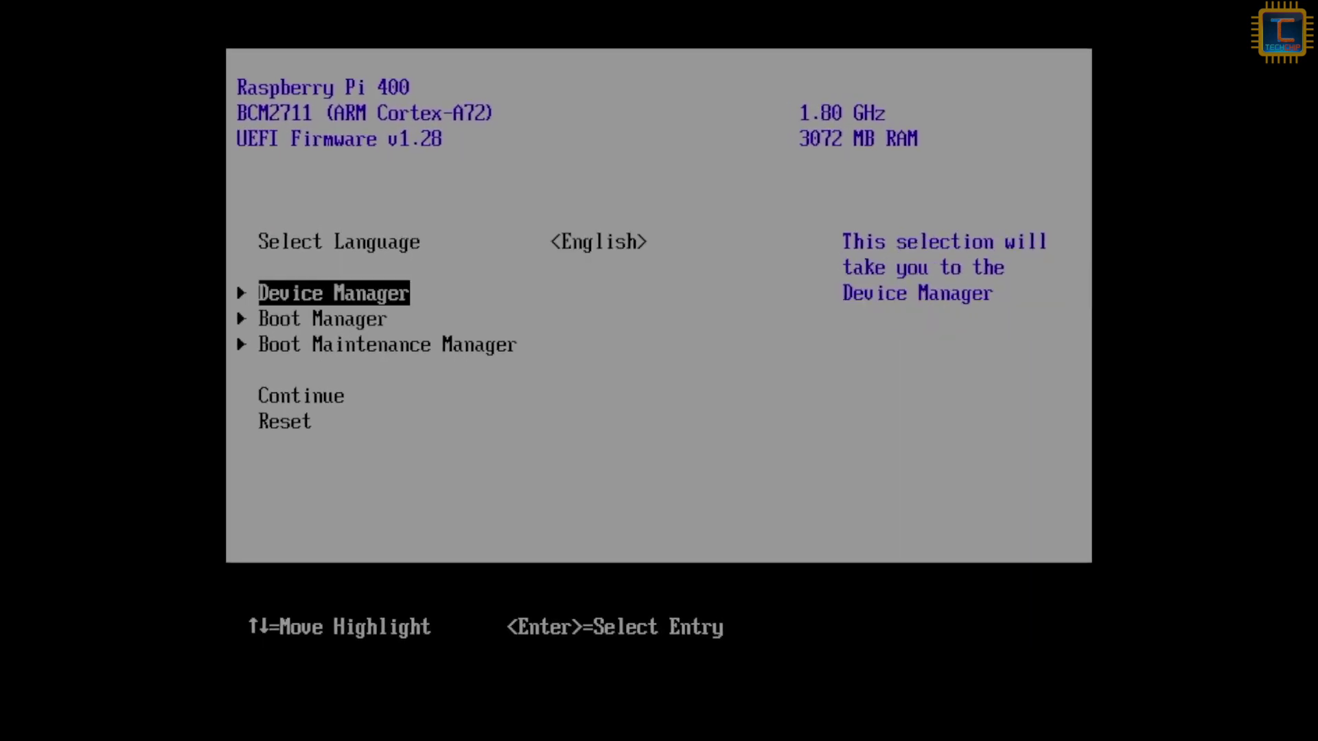
key("Return")
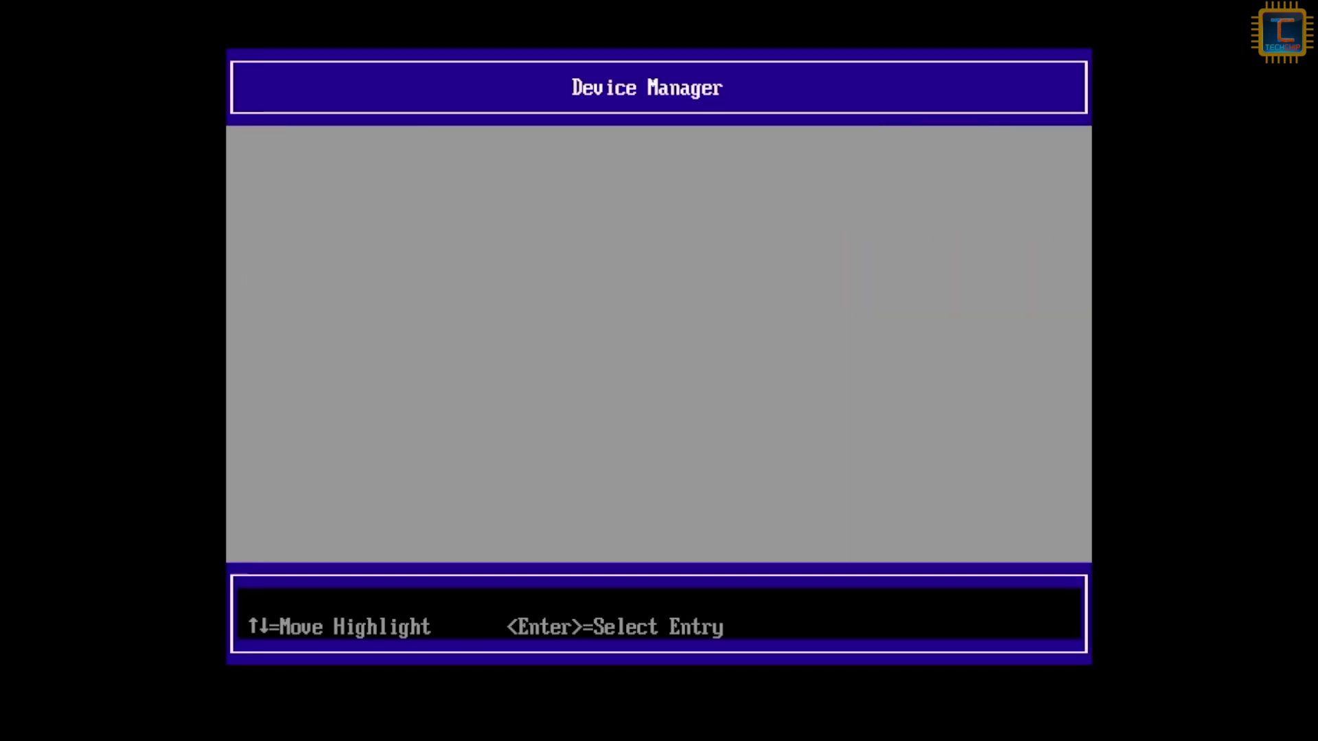
key("Down")
key("Down")
key("Down")
key("Down")
key("Down")
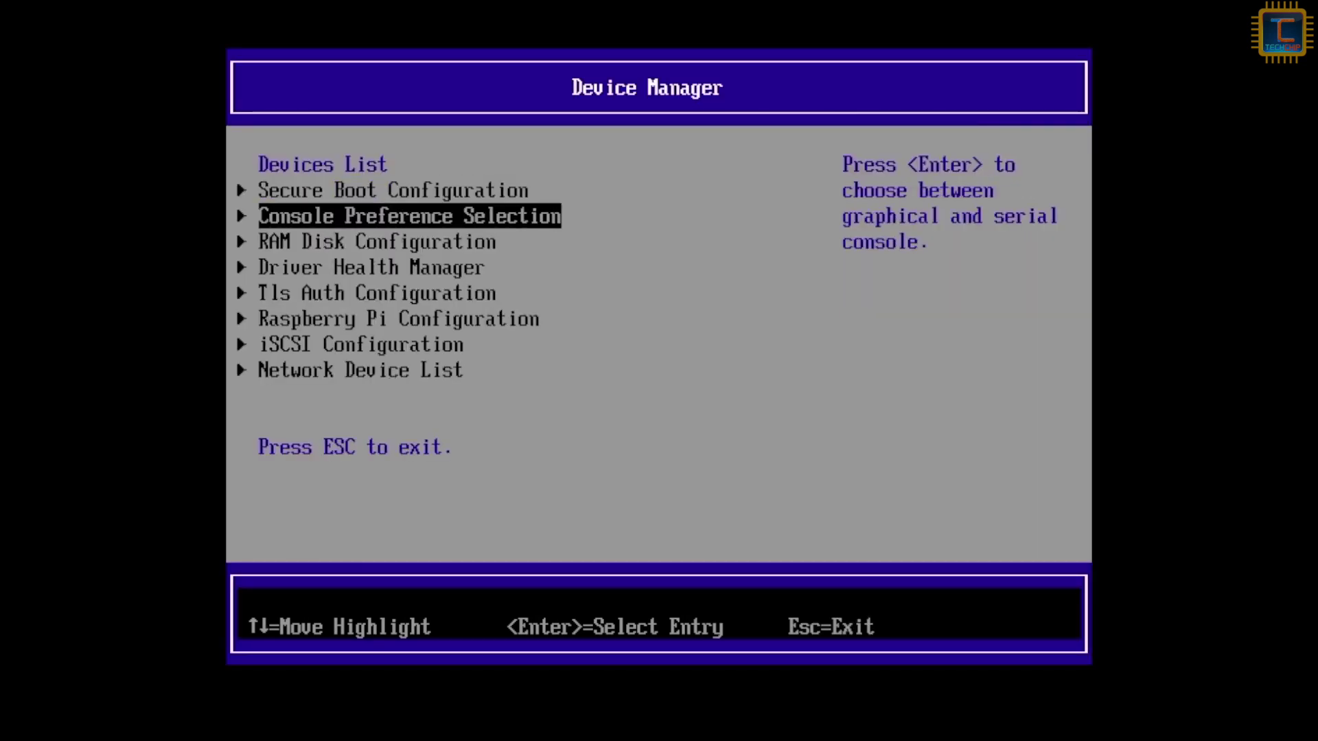
key("Return")
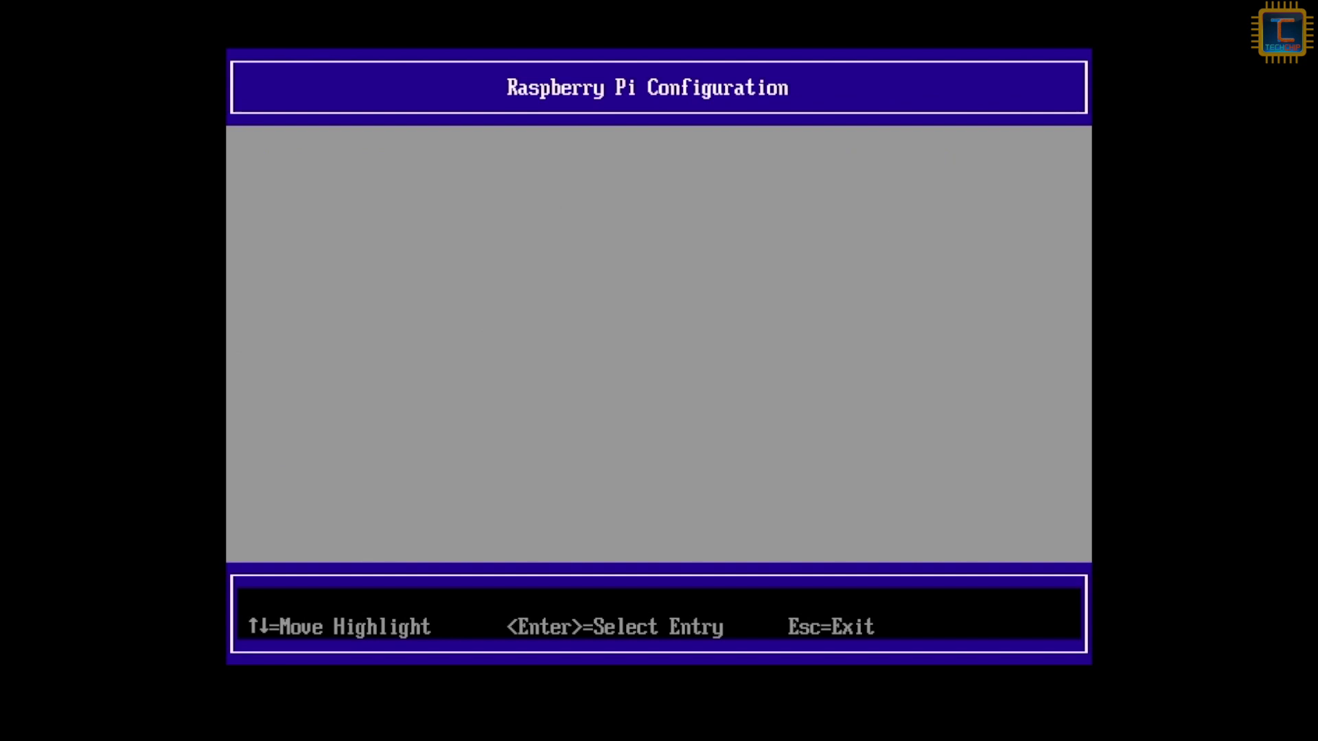
Set the CPU Clock to Max in the CPU Configuration and return to the Raspberry Pi Configuration
key("Return")
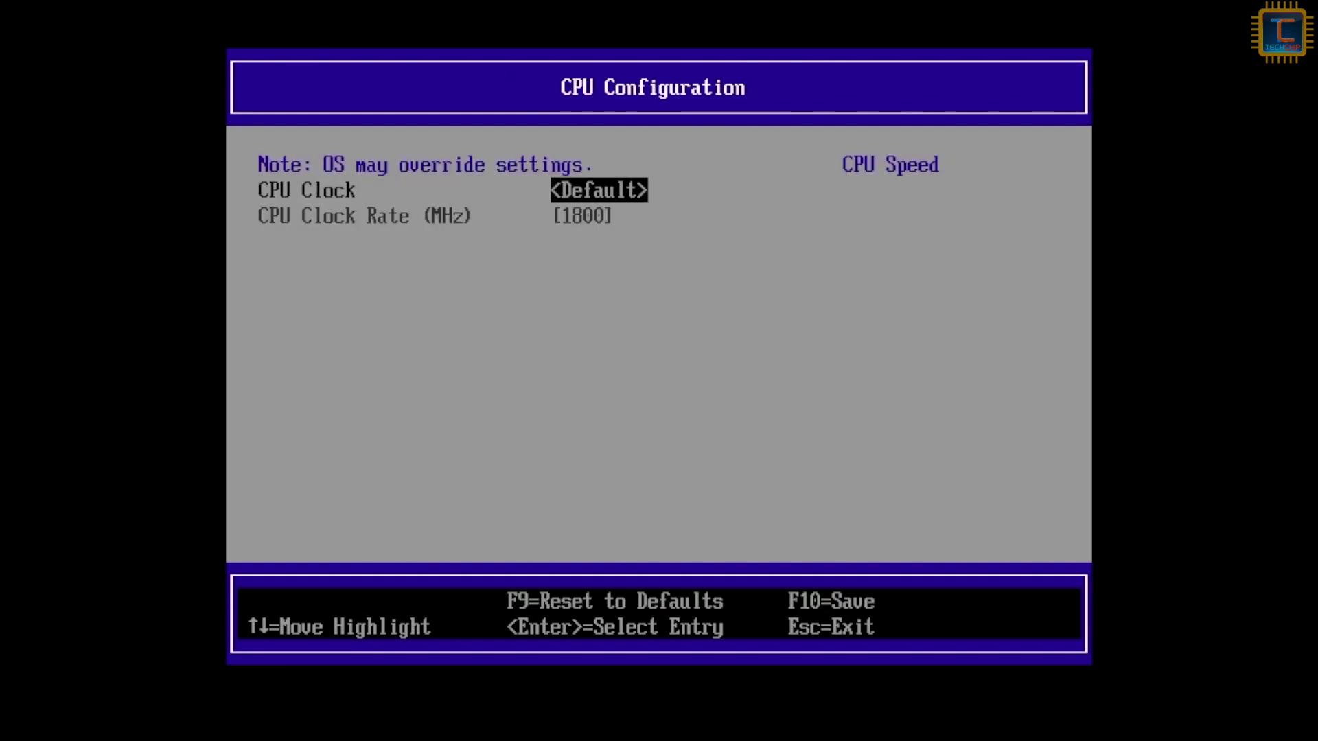
key("Return")
key("Down")
key("Down")
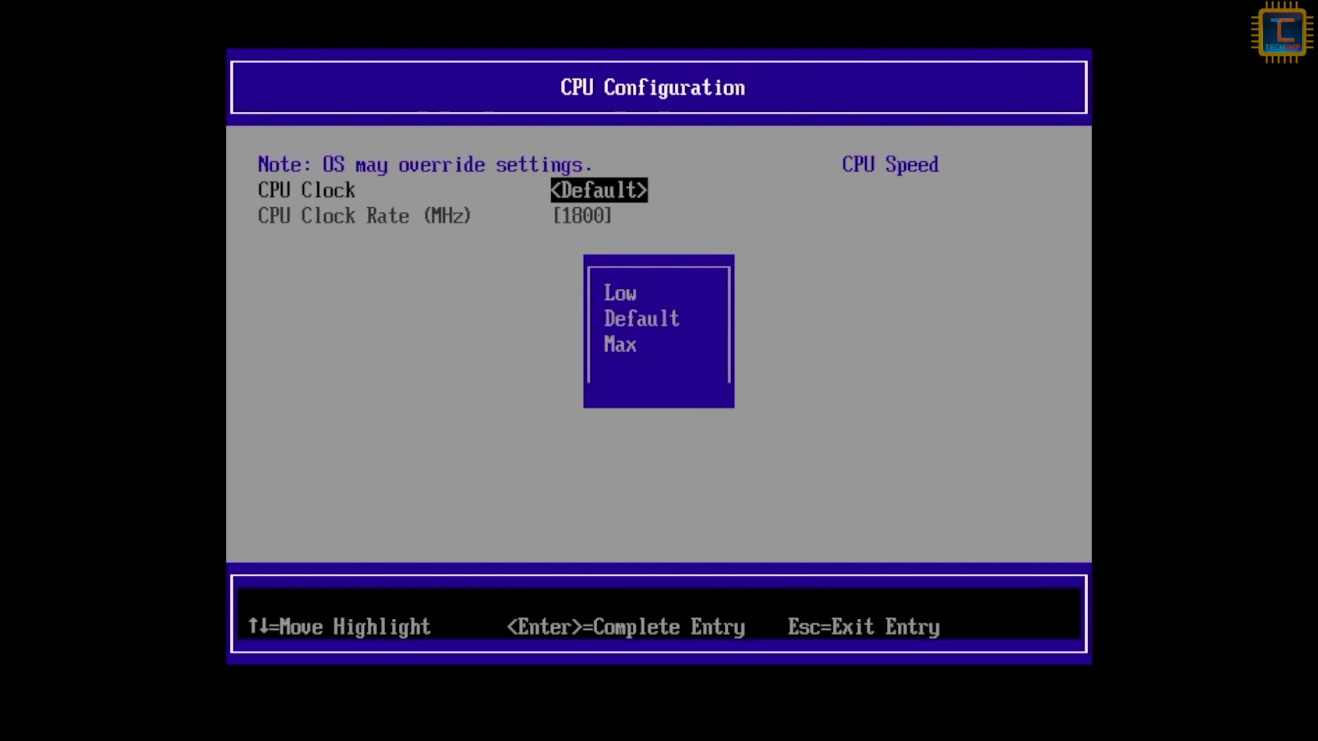
key("Up")
key("Return")
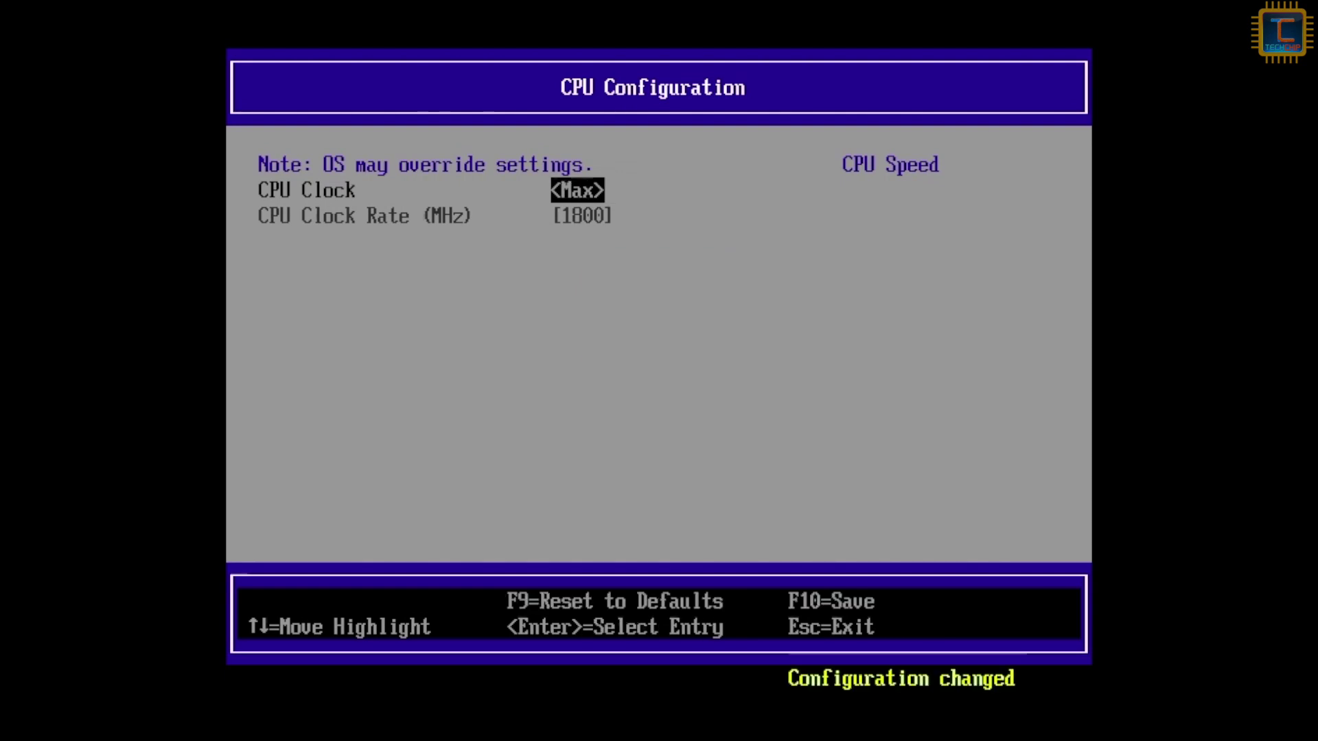
key("Escape")
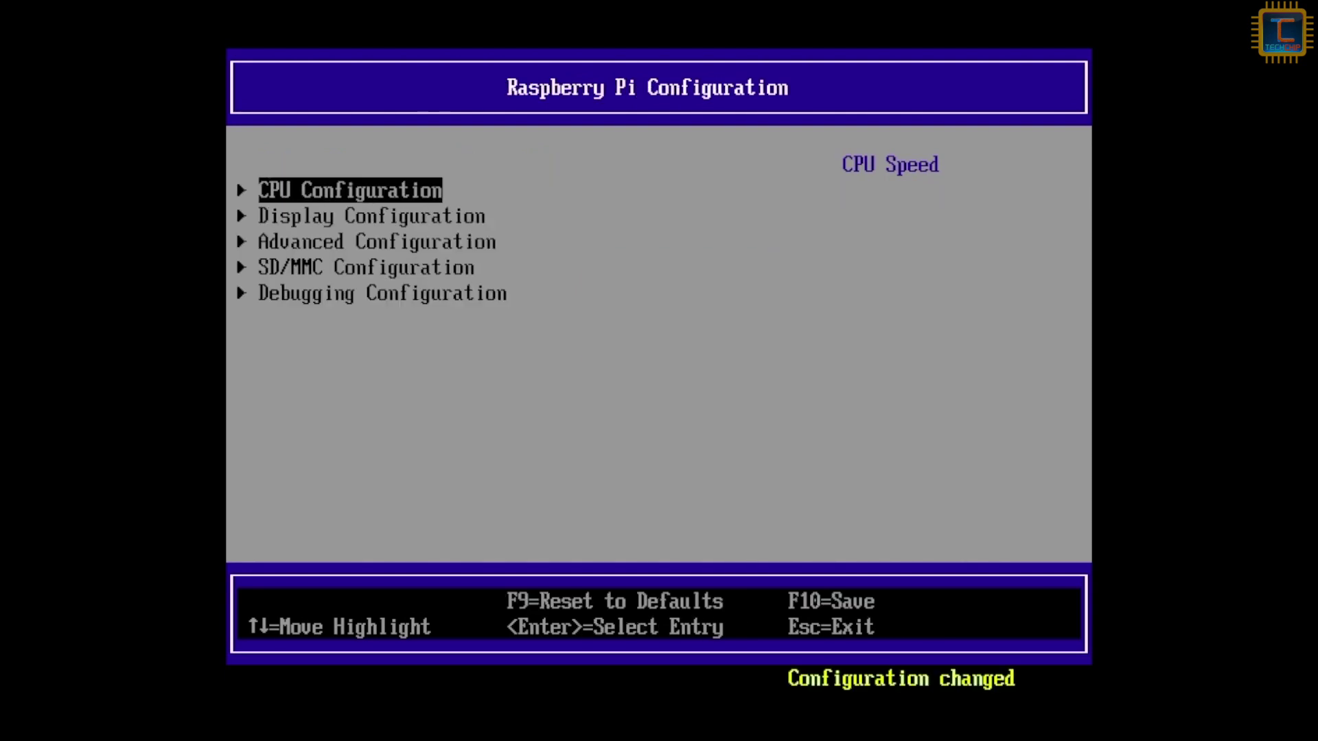
Set Limit RAM to 3 GB to Disabled in the Advanced Configuration and save the configuration changes
key("Down")
key("Down")
key("Return")
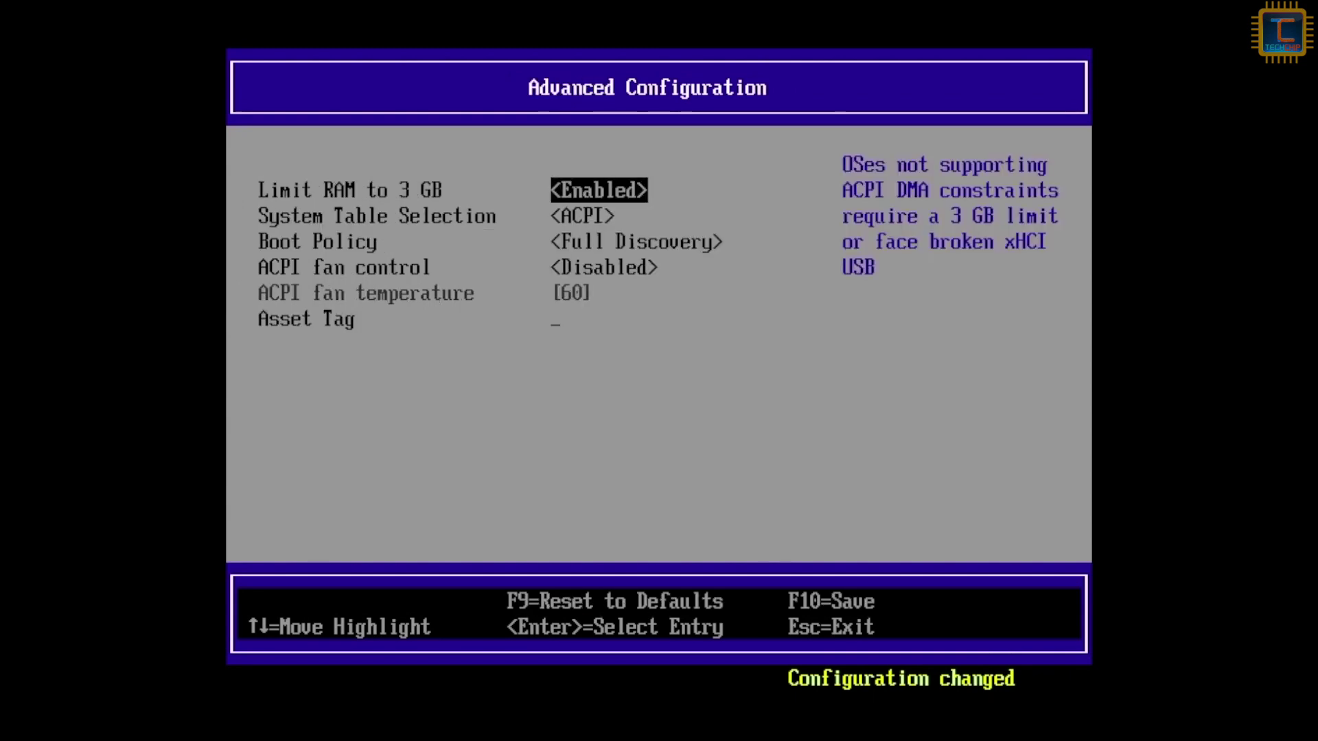
key("Return")
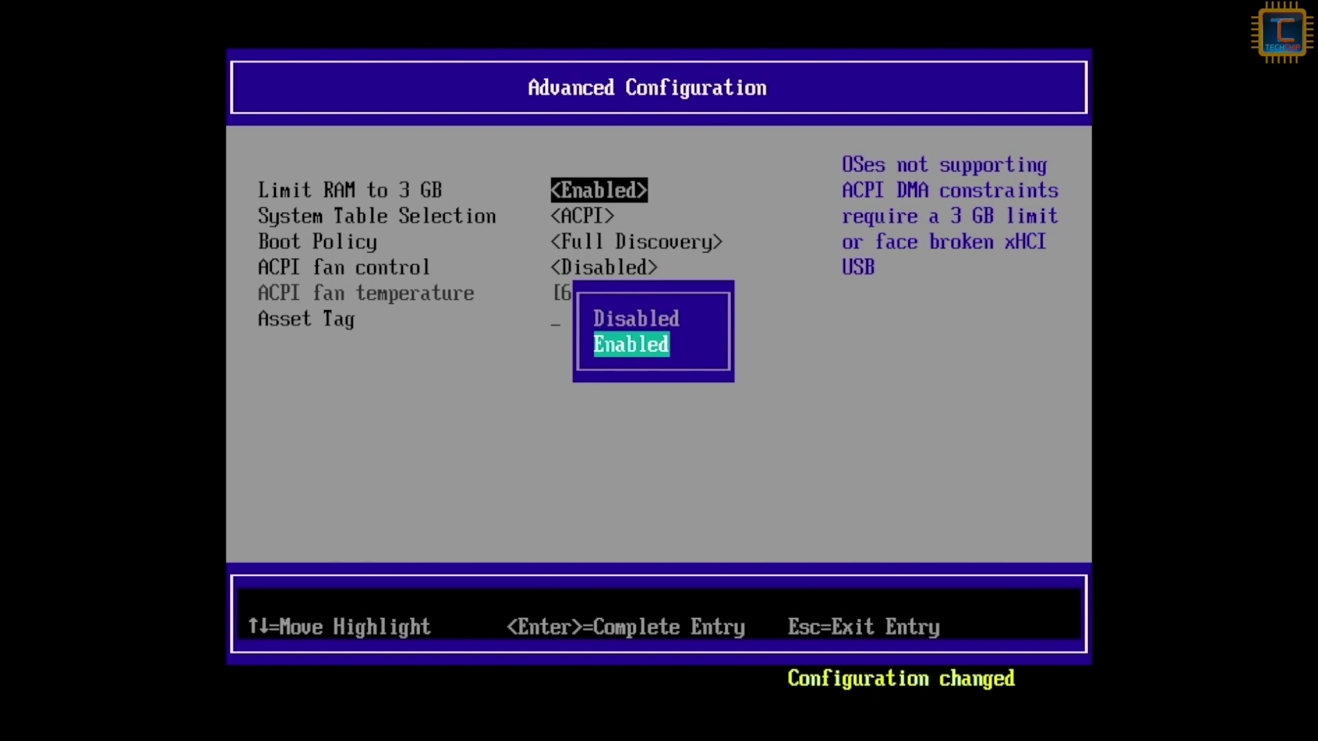
key("Up")
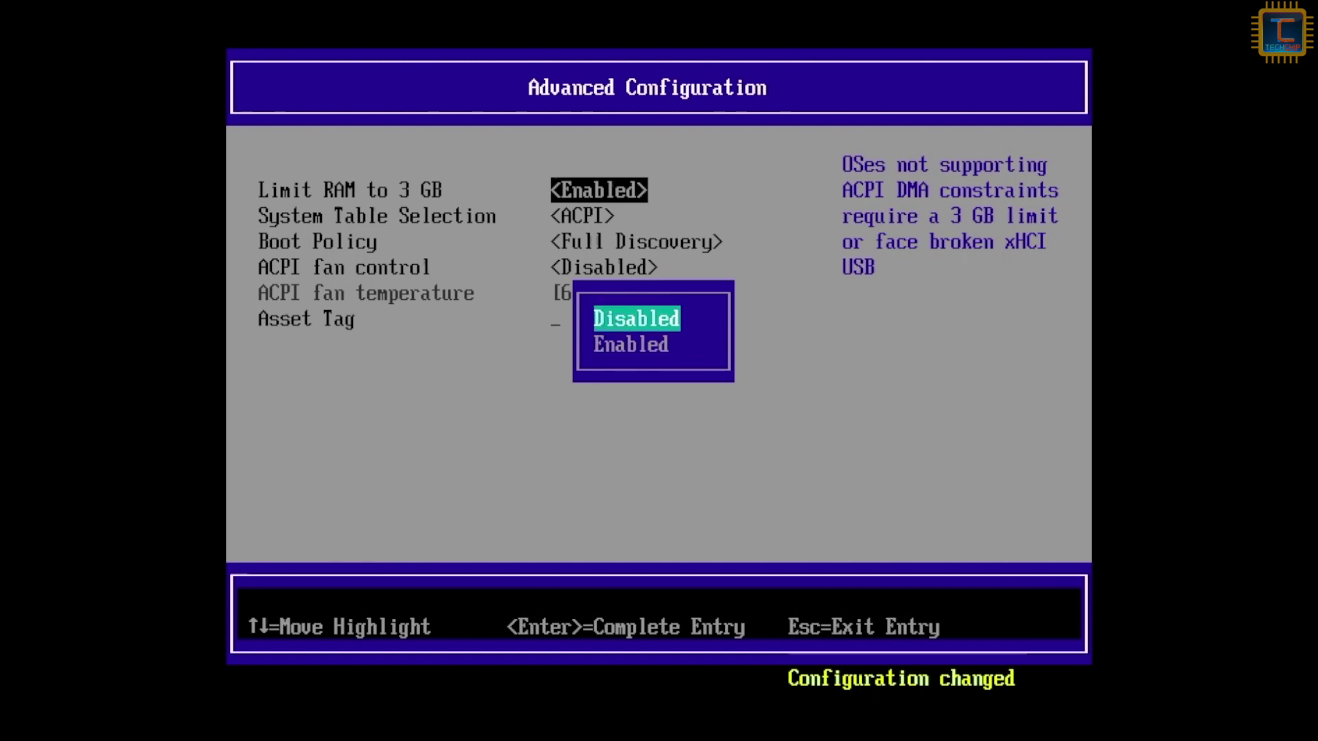
key("Return")
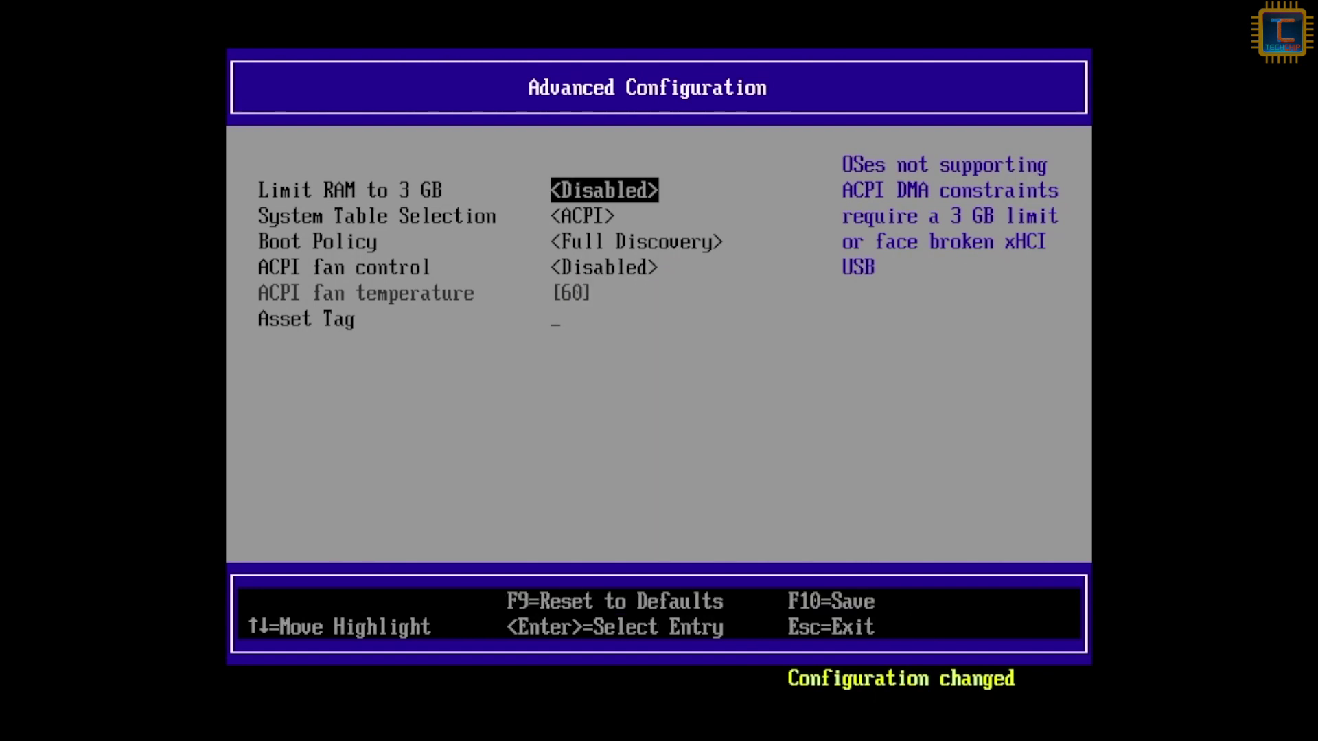
key("F10")
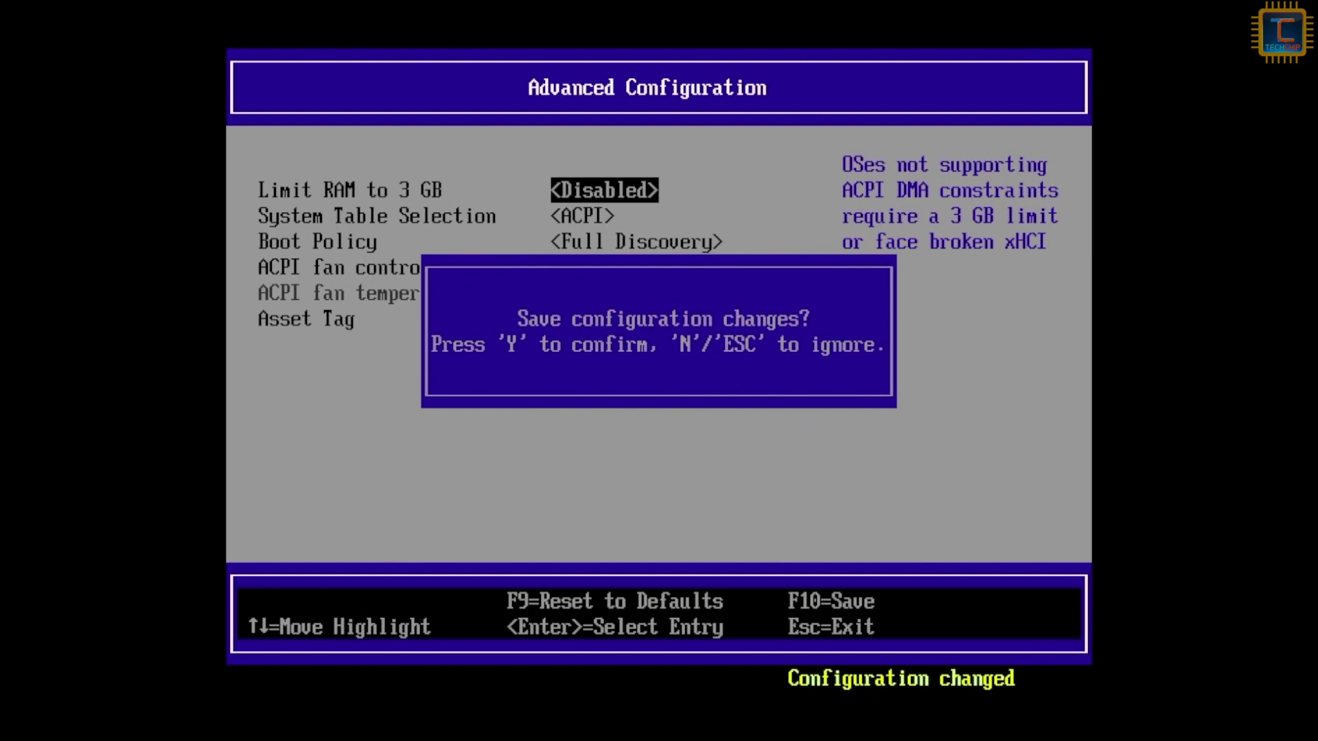
key("y")
key("Escape")
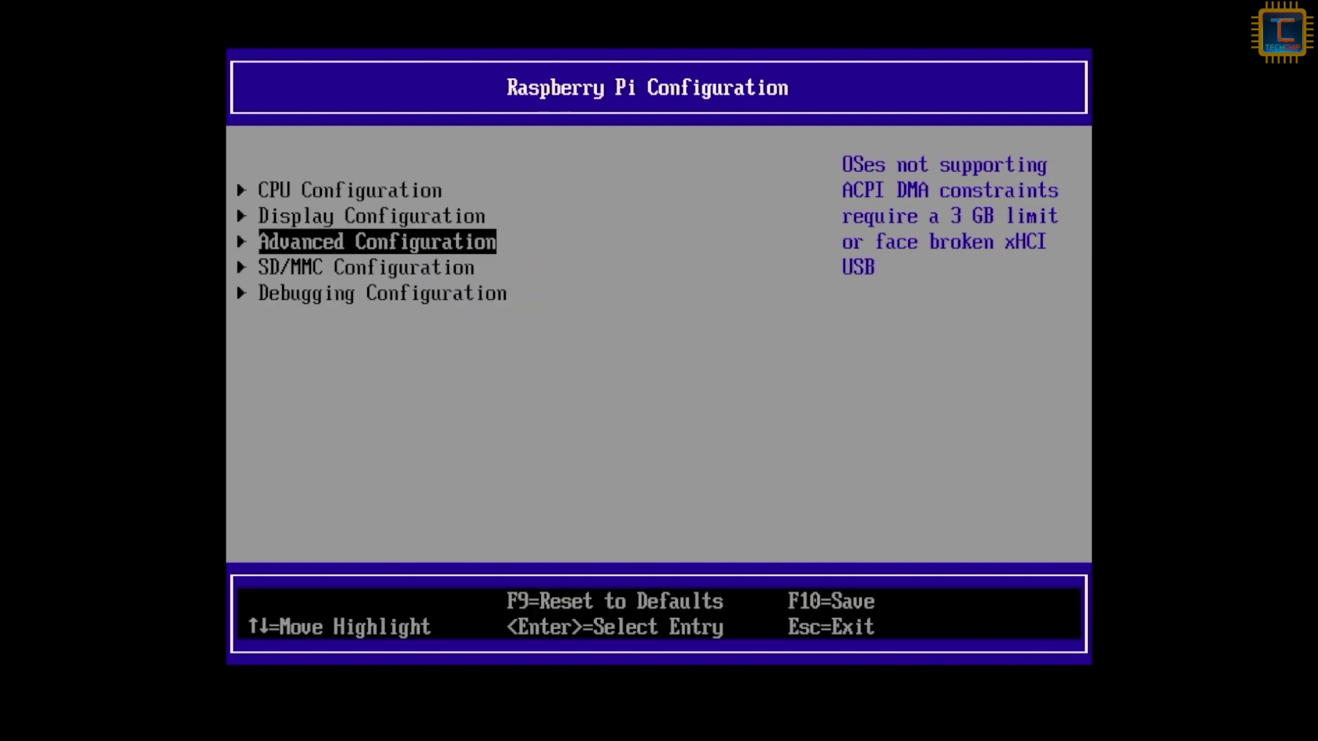
Return to the main firmware screen and continue booting into Windows setup
key("Escape")
key("Escape")
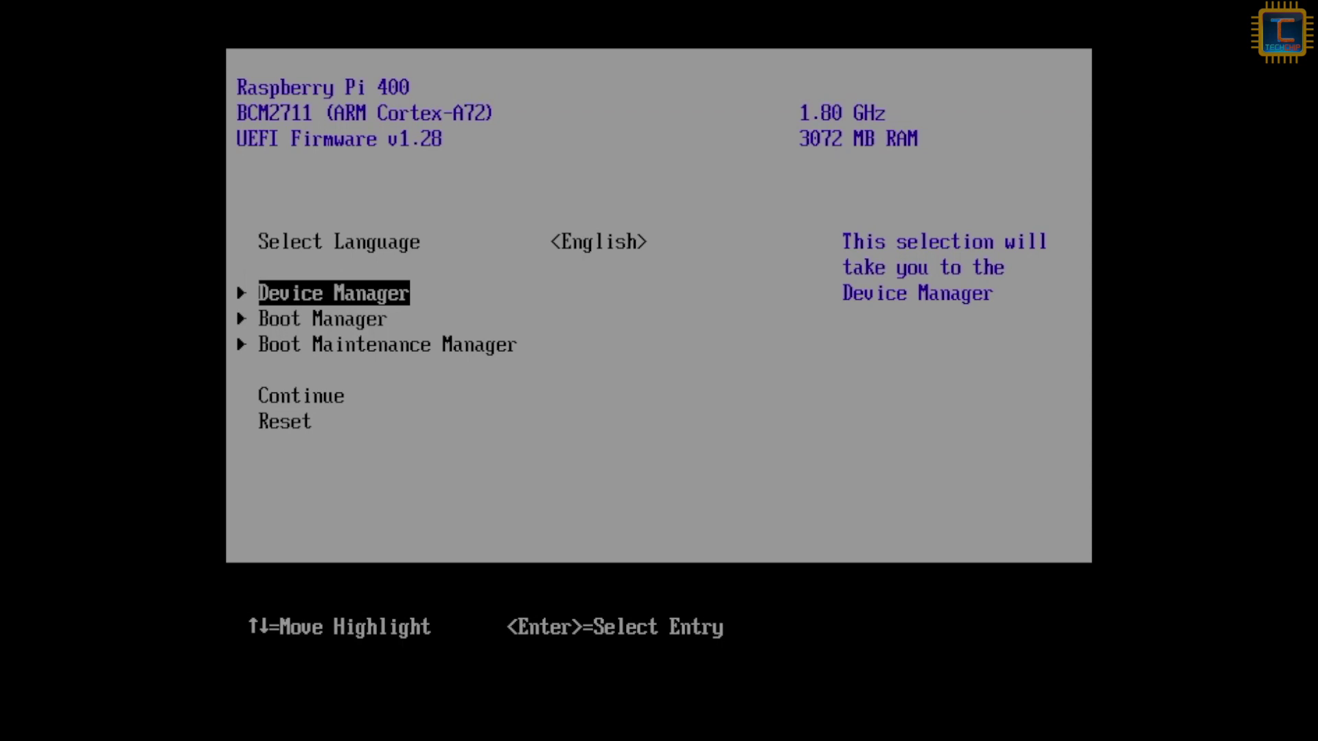
key("Down")
key("Down")
key("Down")
key("Down")
key("Up")
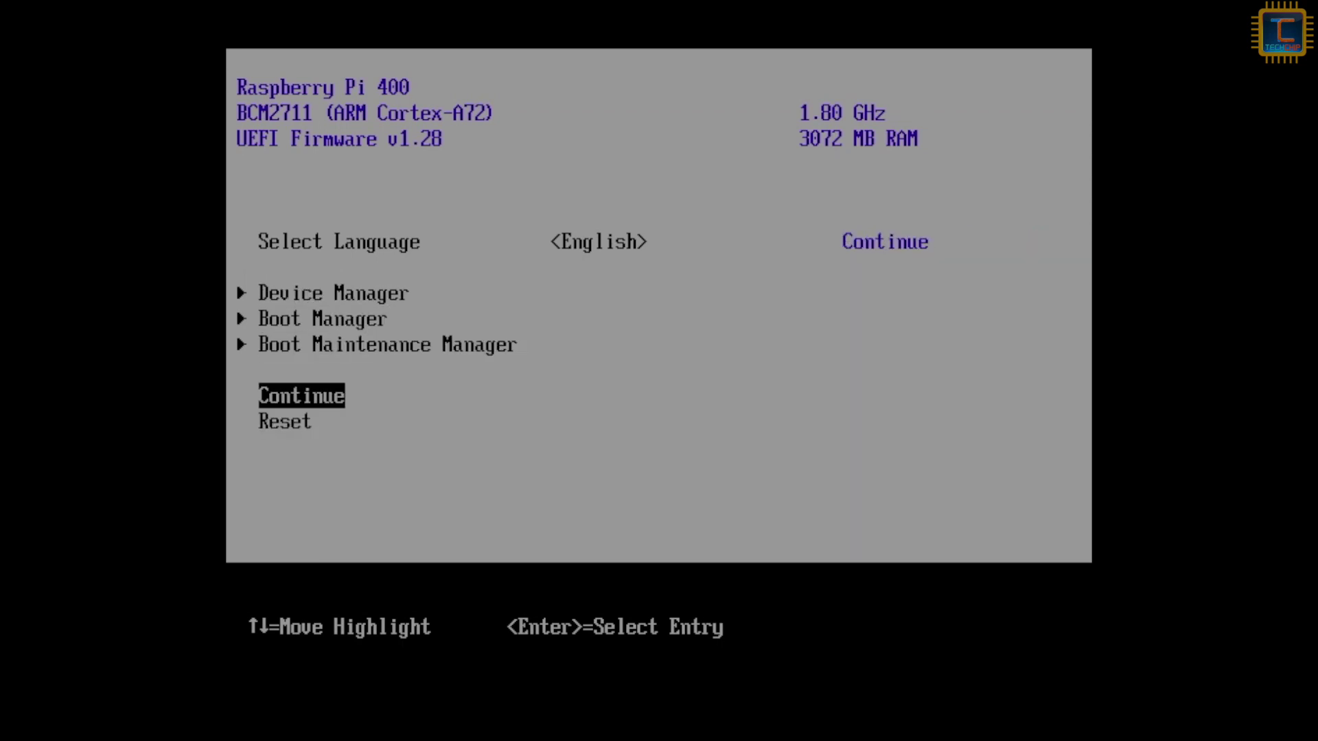
key("Return")
key("Return")
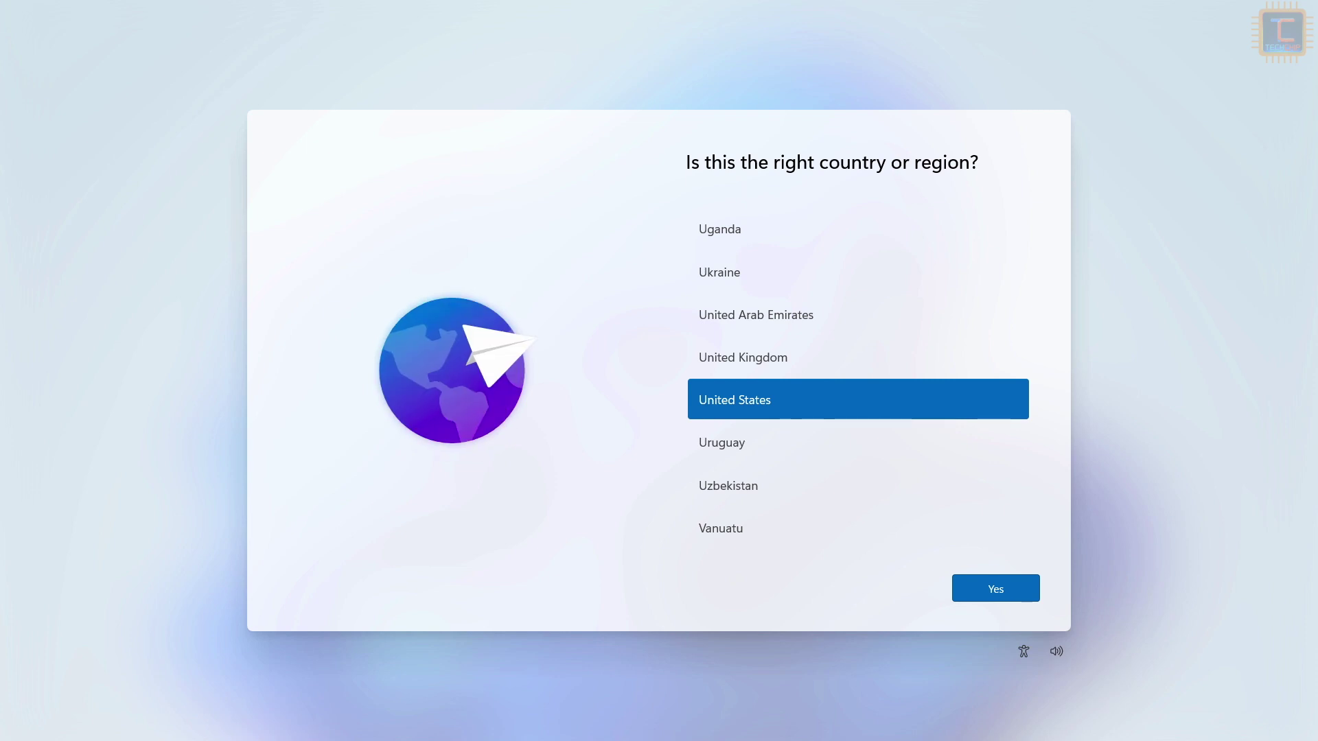
Choose the country or region, keep the US keyboard layout and continue to the license agreement
scroll(900, 373, "up", 15)
left_click(843, 446)
left_click(1012, 588)
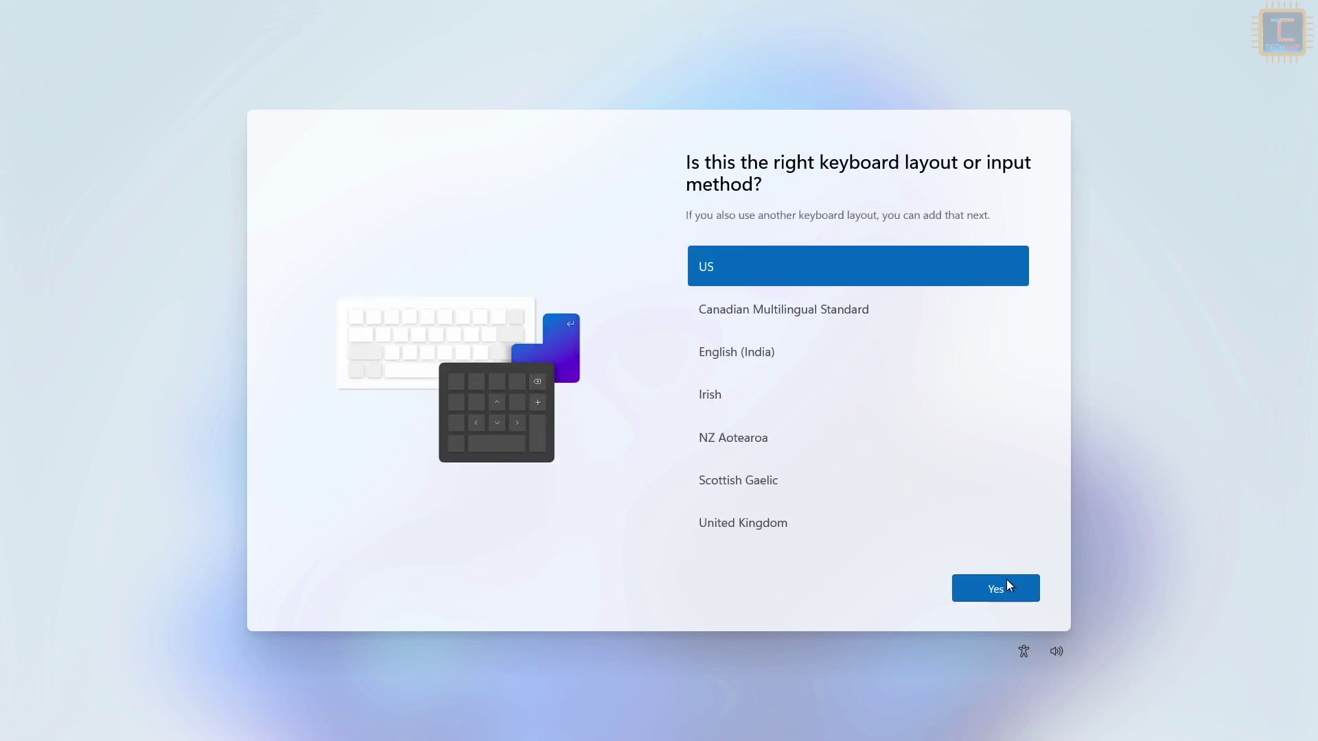
left_click(1006, 584)
left_click(1006, 583)
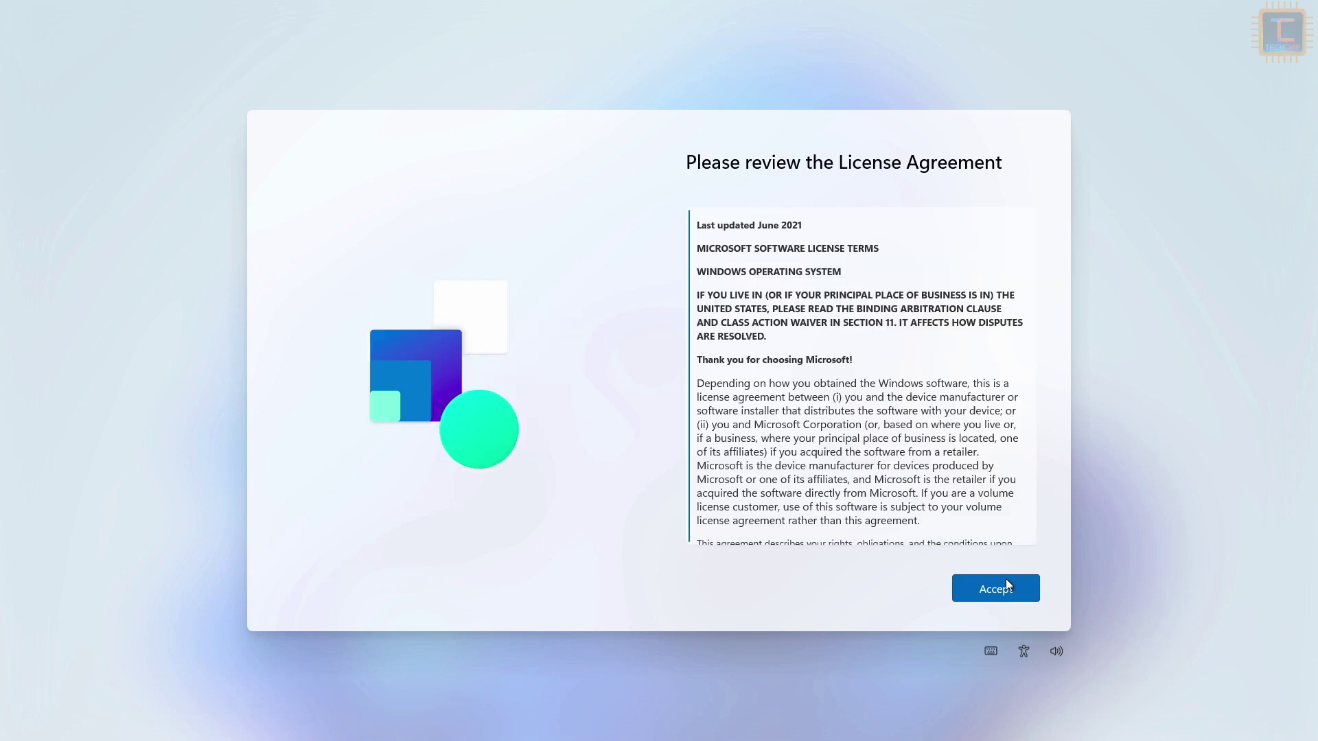
Accept the license agreement and complete the local account setup with the name TechChip, continuing past the security questions
left_click(1010, 584)
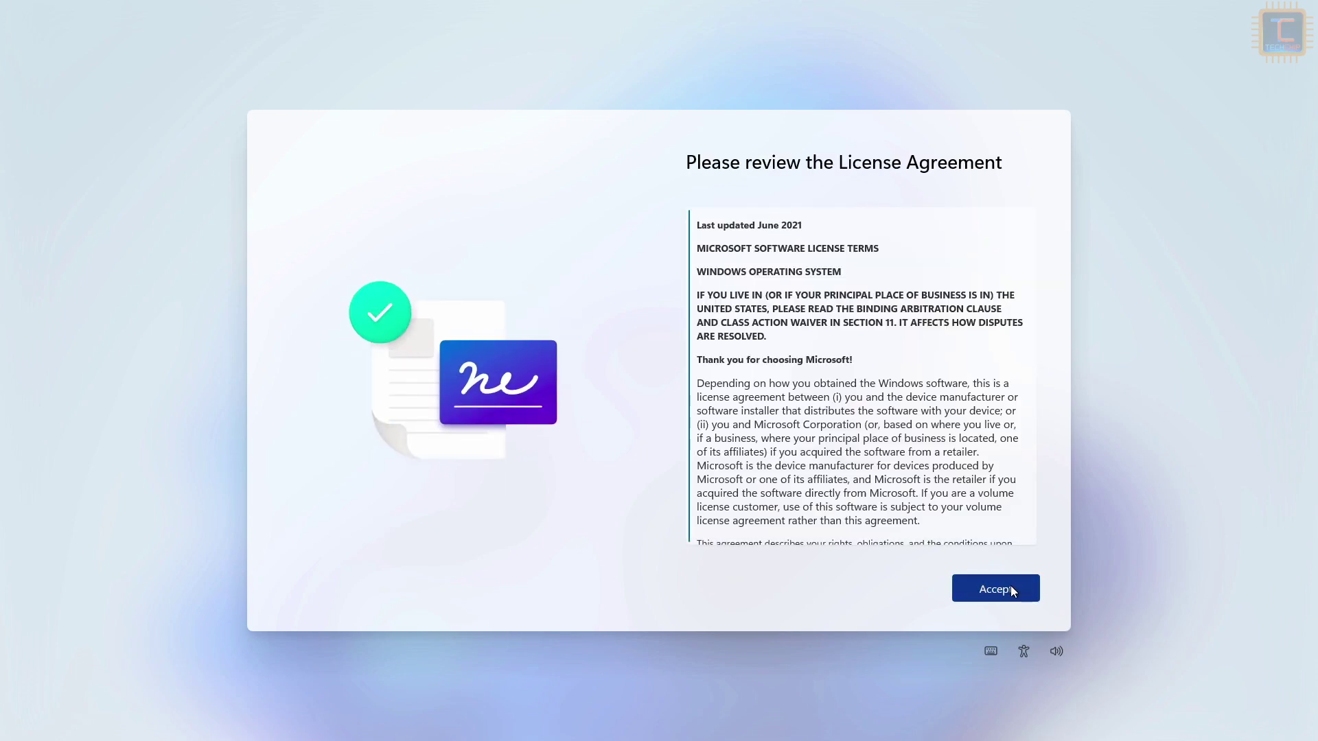
type("TechTip")
left_click(1011, 587)
left_click(1011, 586)
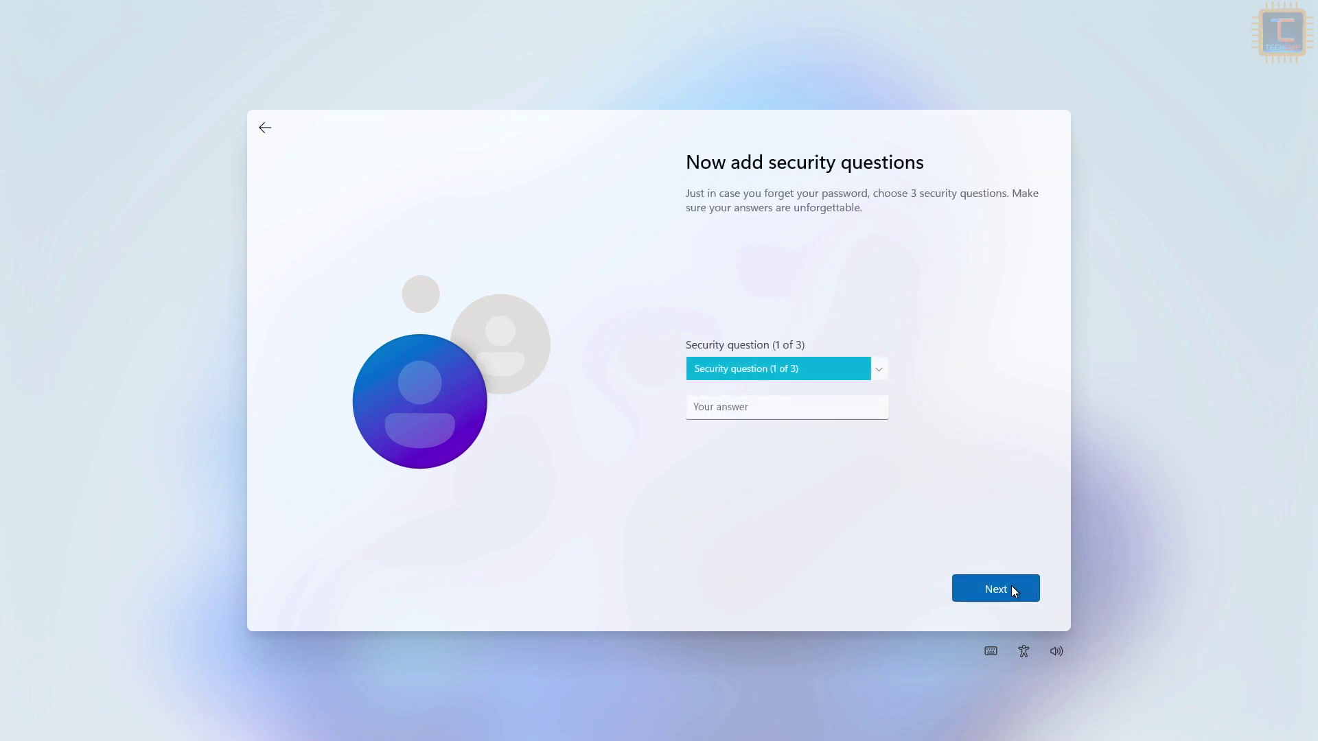
left_click(1001, 591)
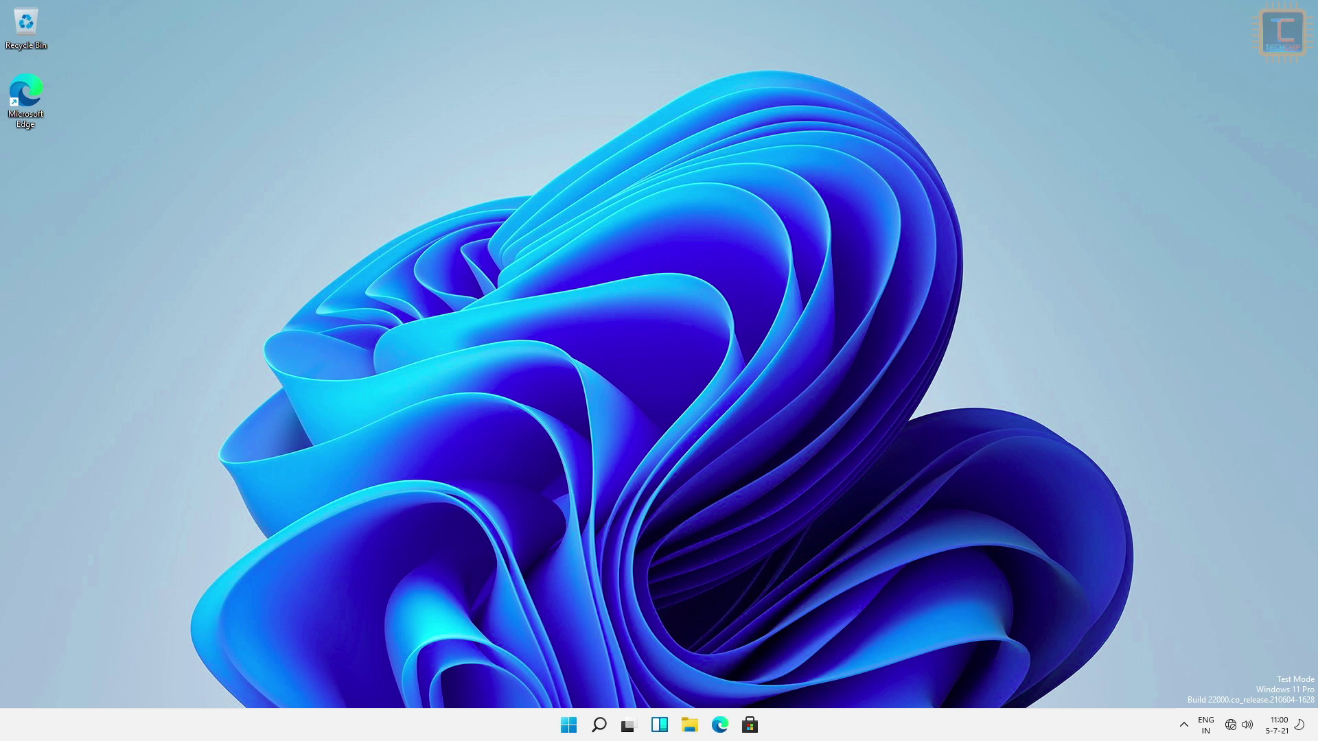
View the Start menu's pinned apps, and examine the CPU, memory and disk performance in Task Manager
key("super")
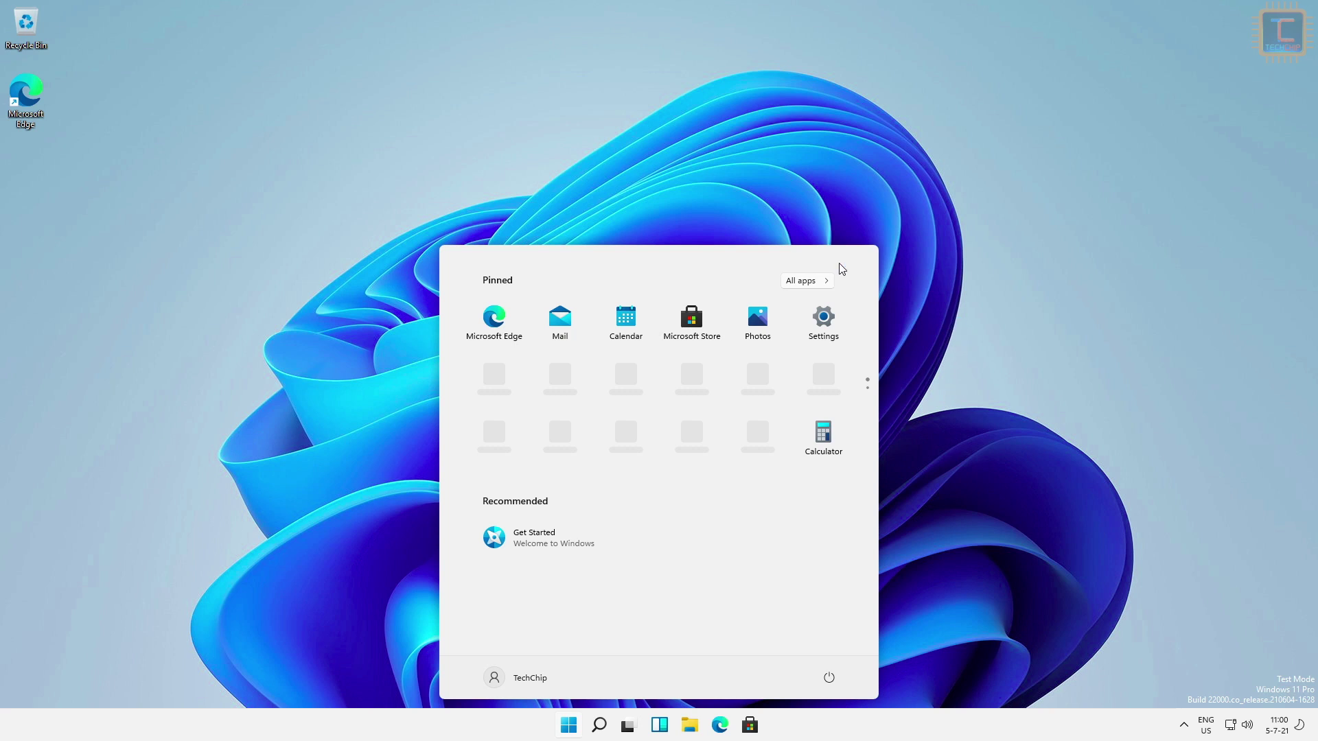
left_click(917, 469)
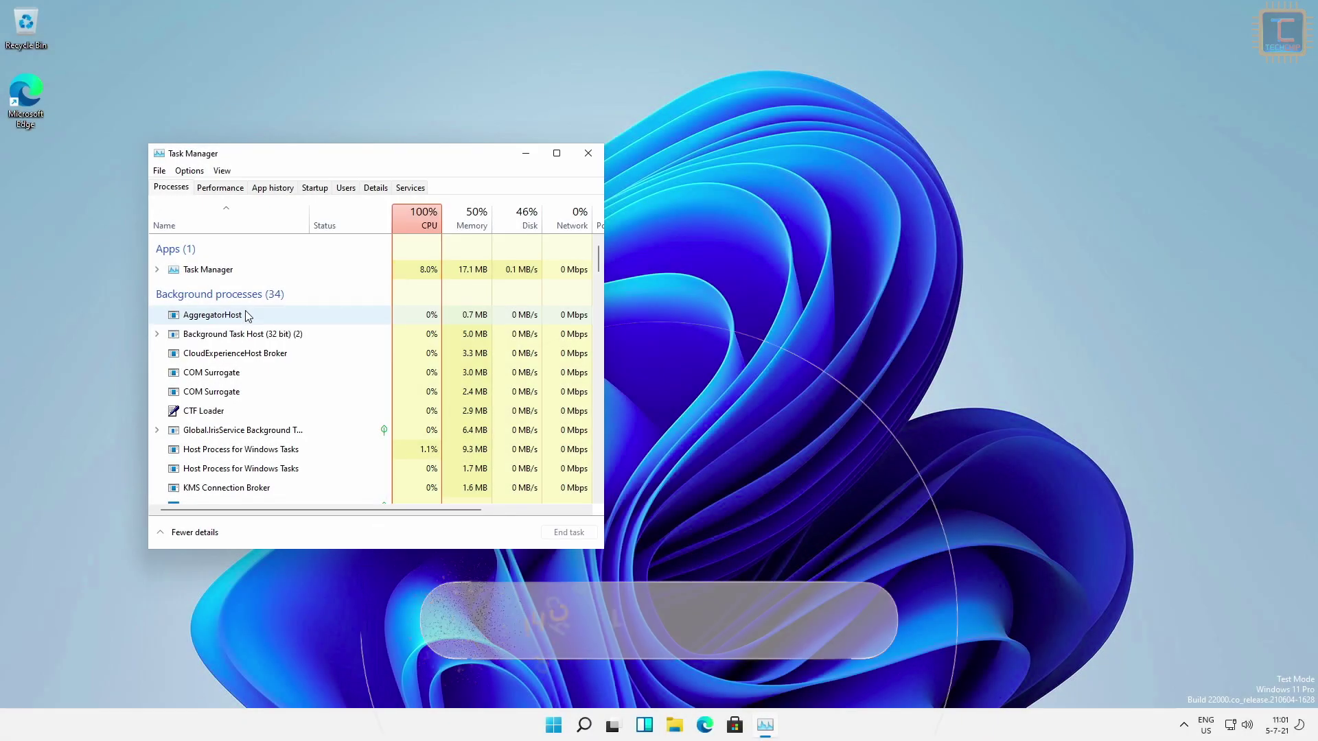
left_click(220, 188)
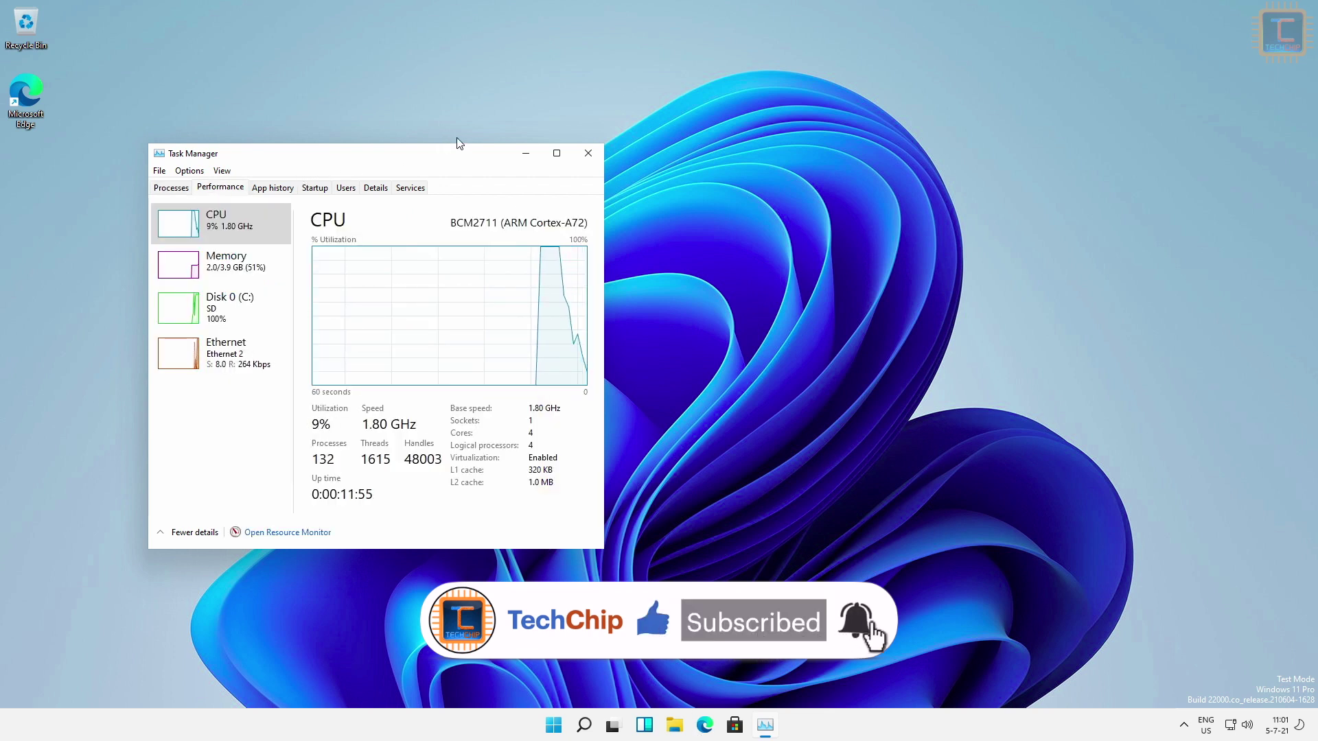
left_click_drag(420, 161, 669, 106)
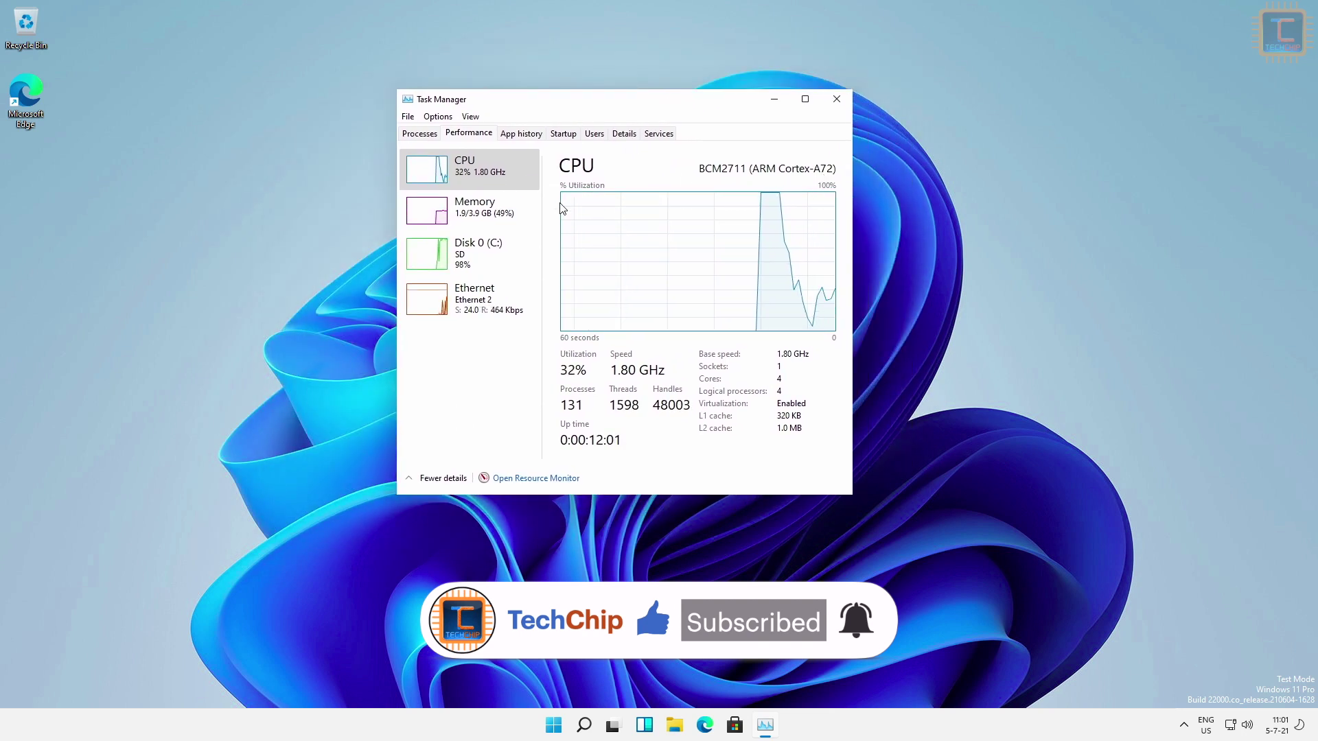
left_click(506, 215)
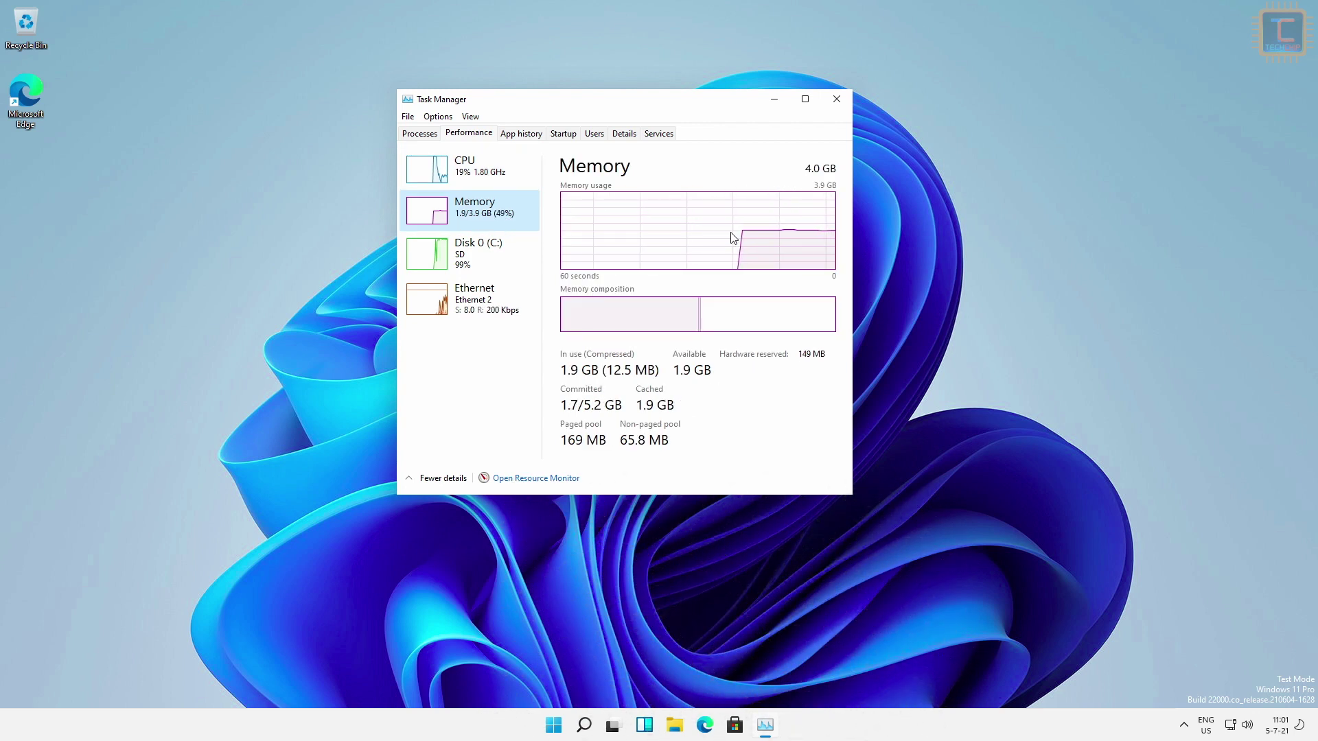
left_click(509, 244)
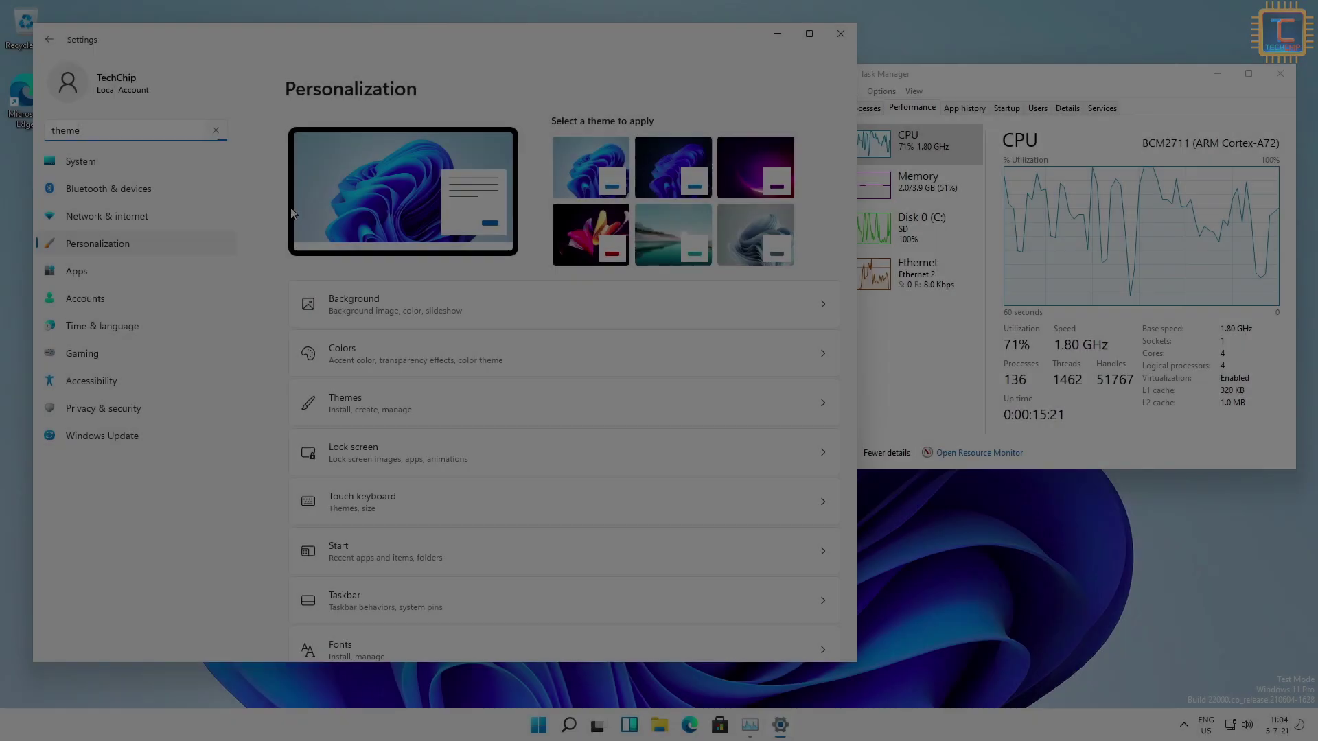
Search Settings for "theme" and apply a dark theme to the desktop
type("theme")
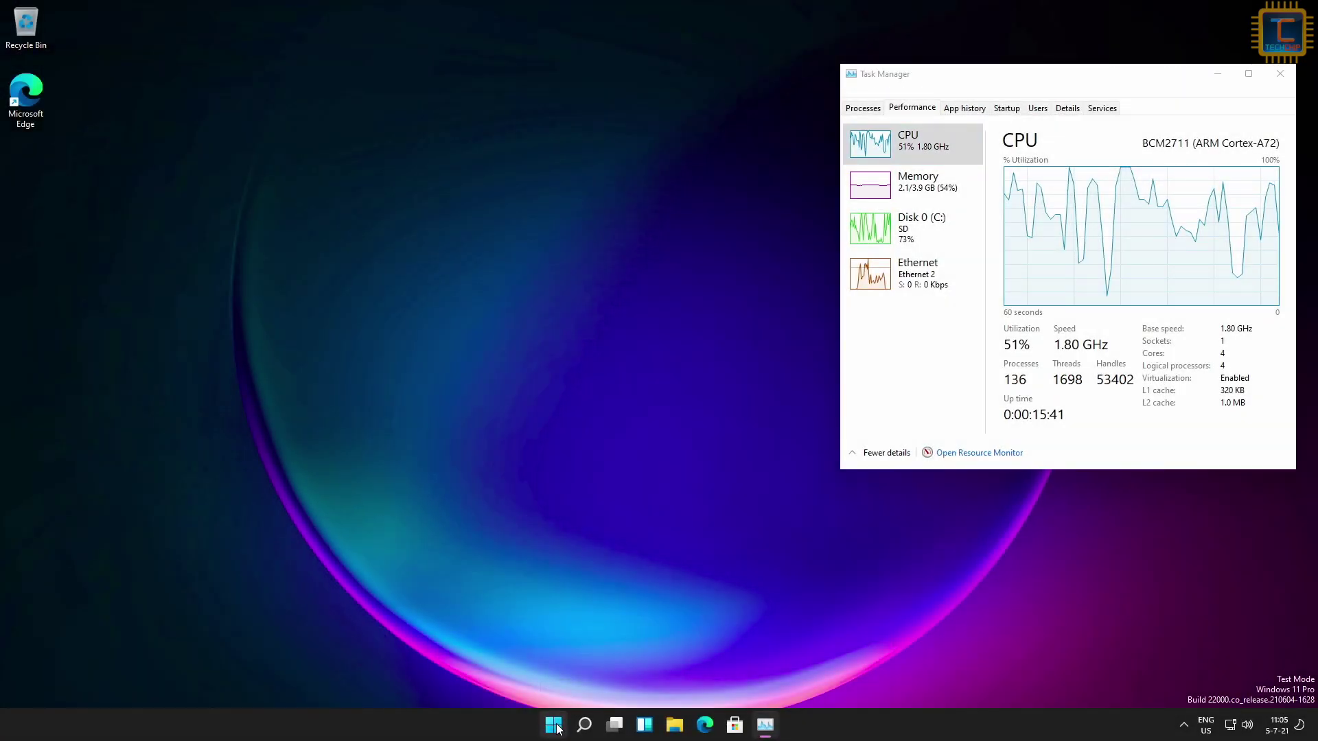
Launch Microsoft Solitaire Collection from the pinned apps and open the Spider game
left_click(554, 725)
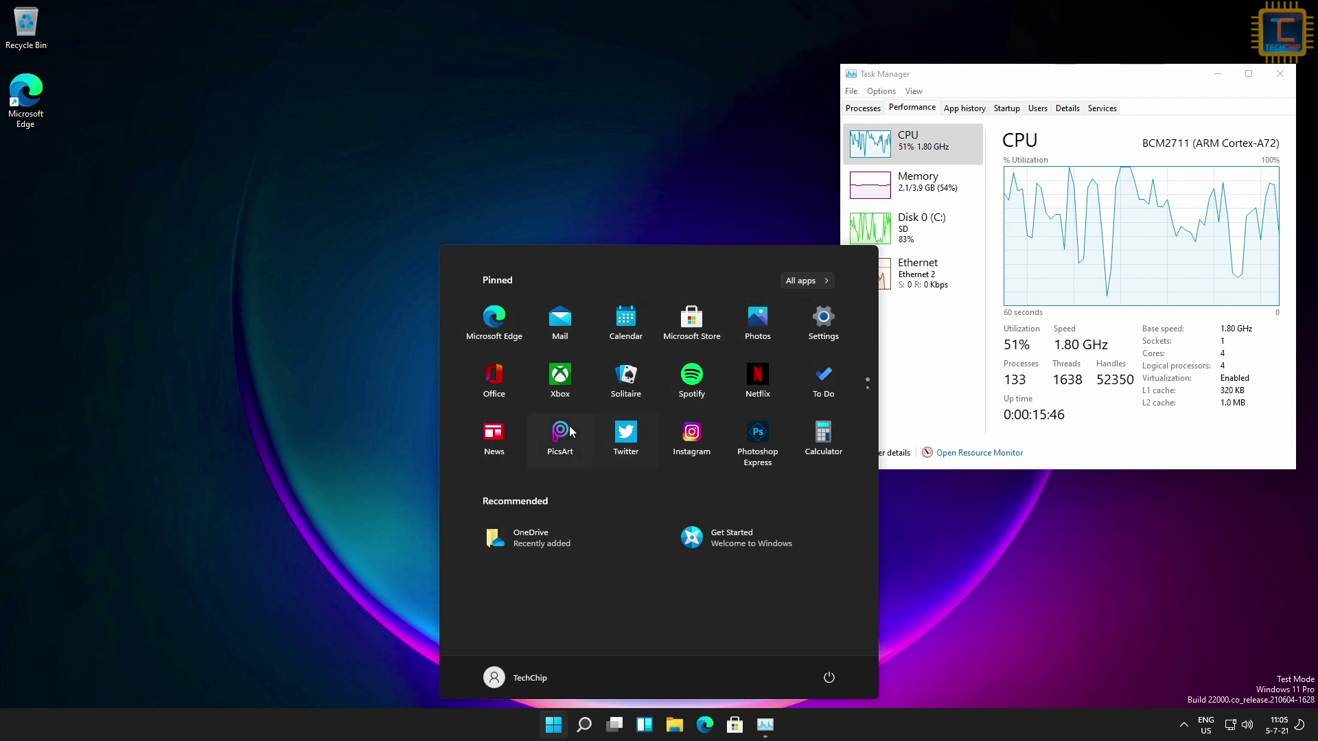
left_click(729, 344)
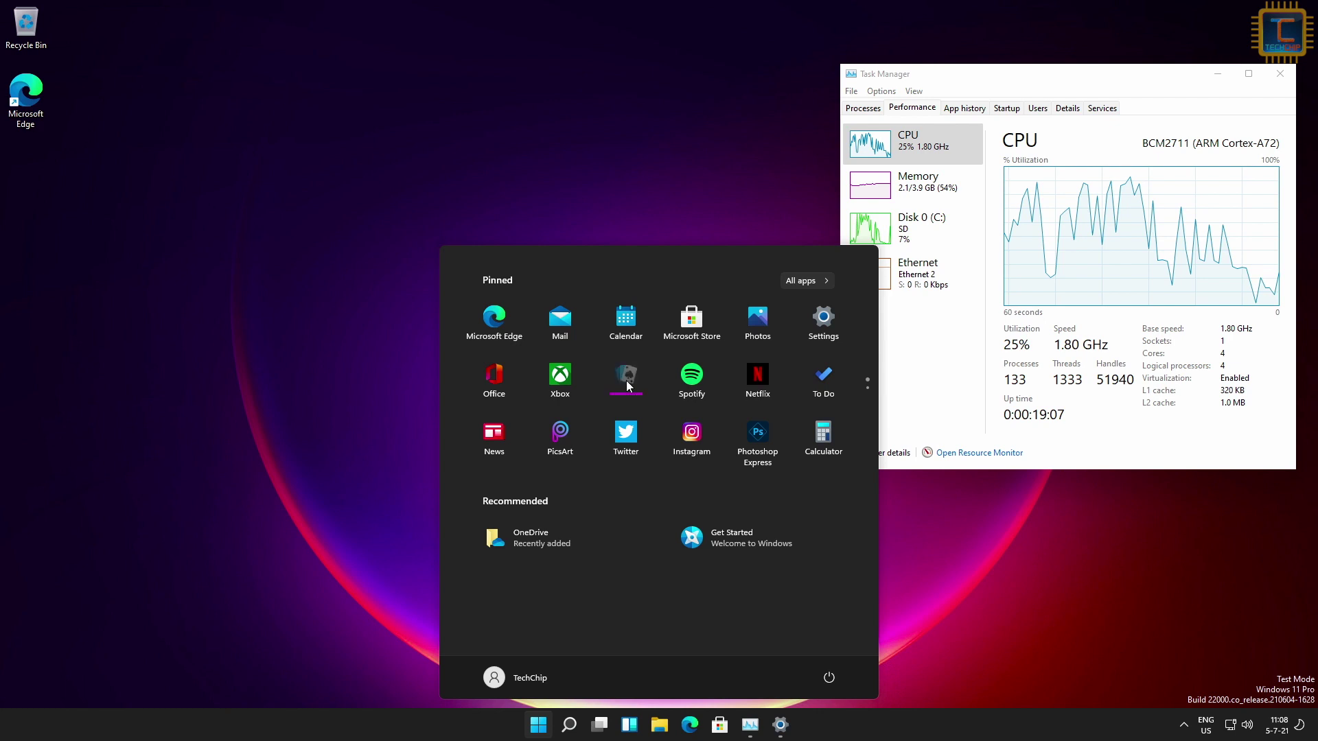
left_click(626, 377)
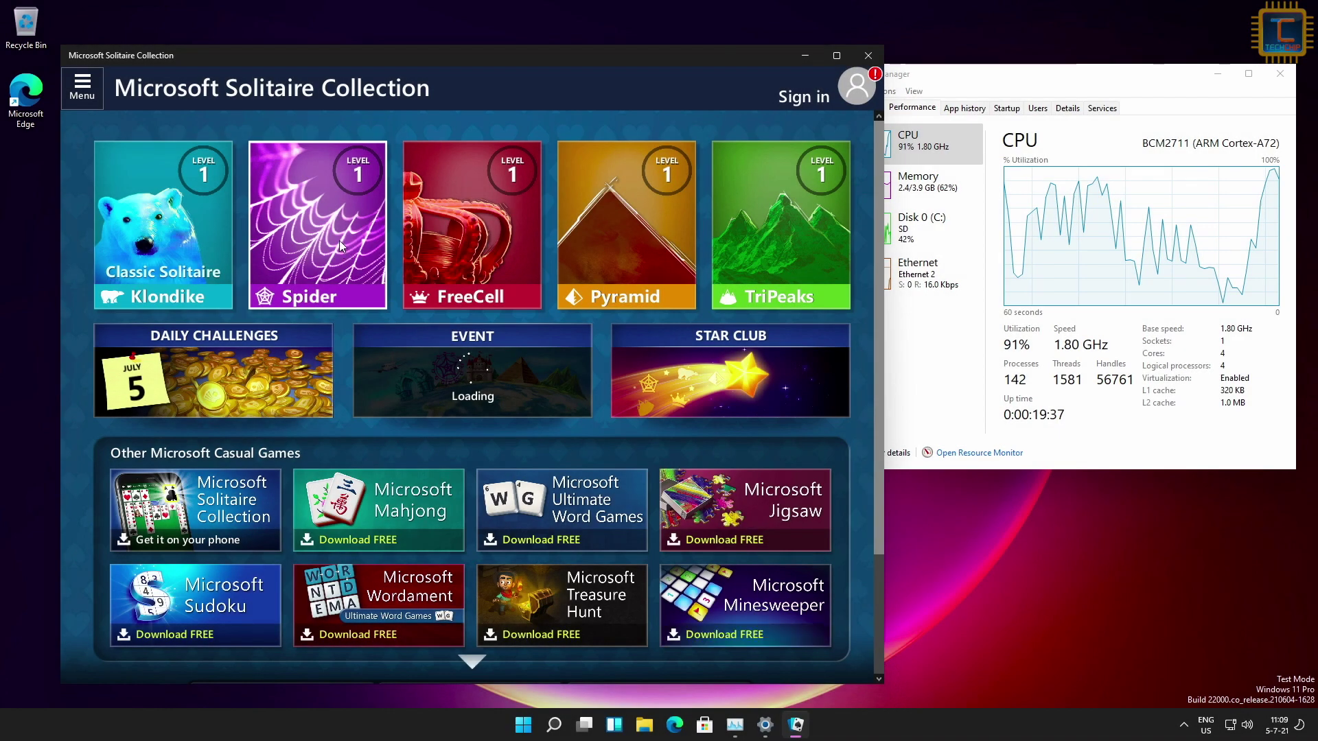
left_click(339, 242)
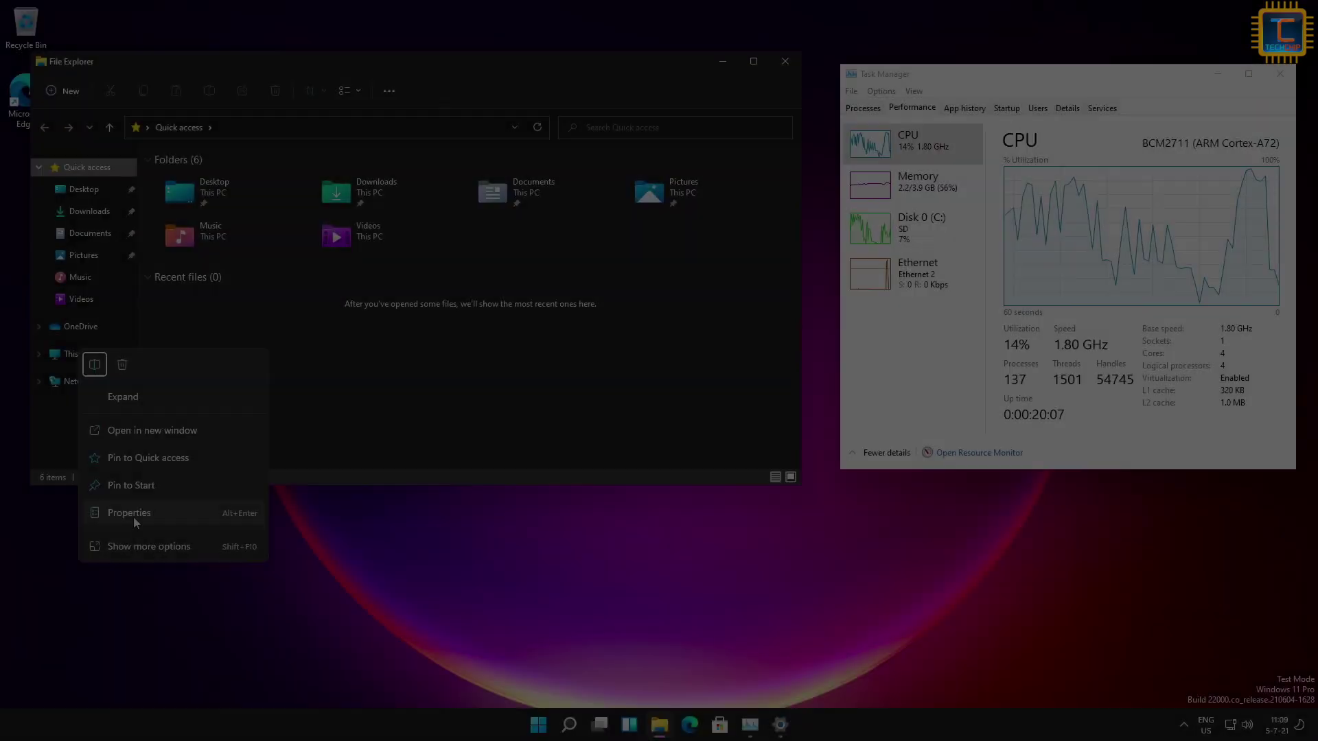
Open the properties of This PC to check the device and Windows specifications
left_click(133, 516)
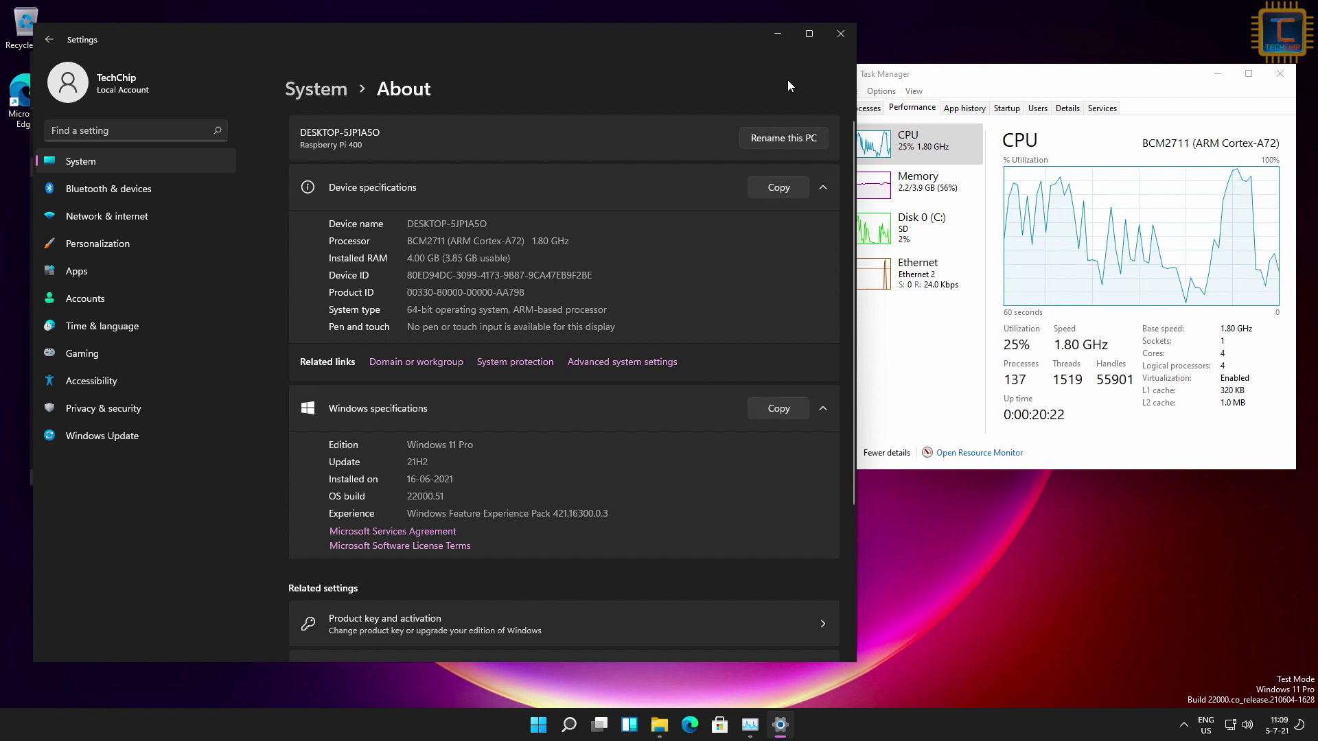
left_click(147, 241)
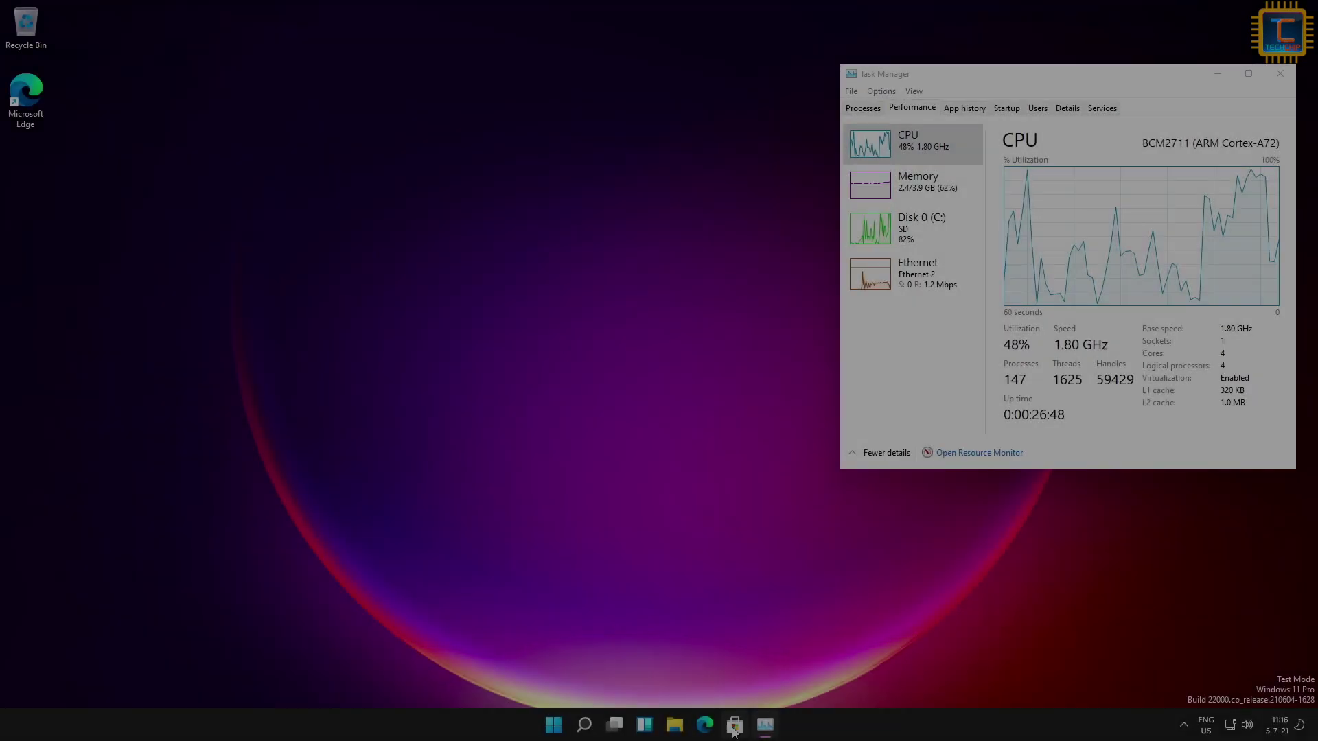
Open Microsoft Store and browse the featured apps and games on its home page
left_click(734, 726)
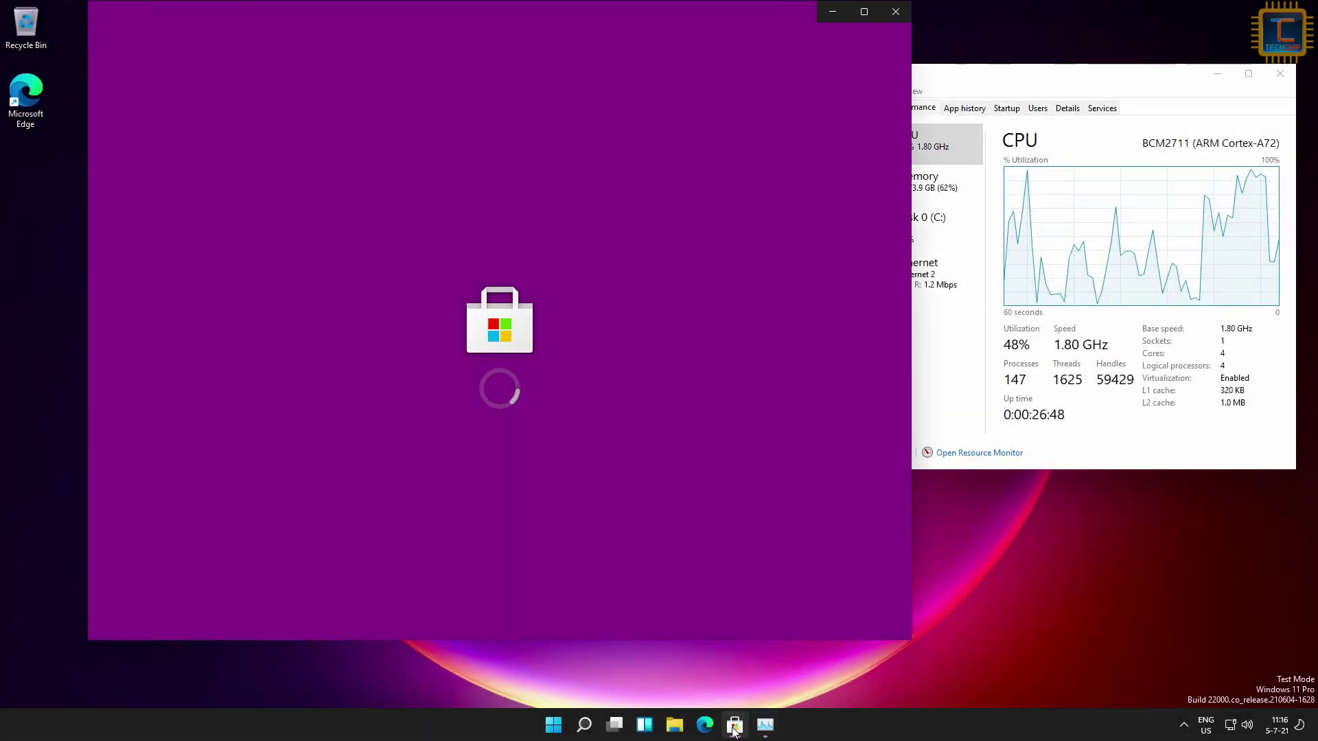
left_click_drag(497, 15, 461, 37)
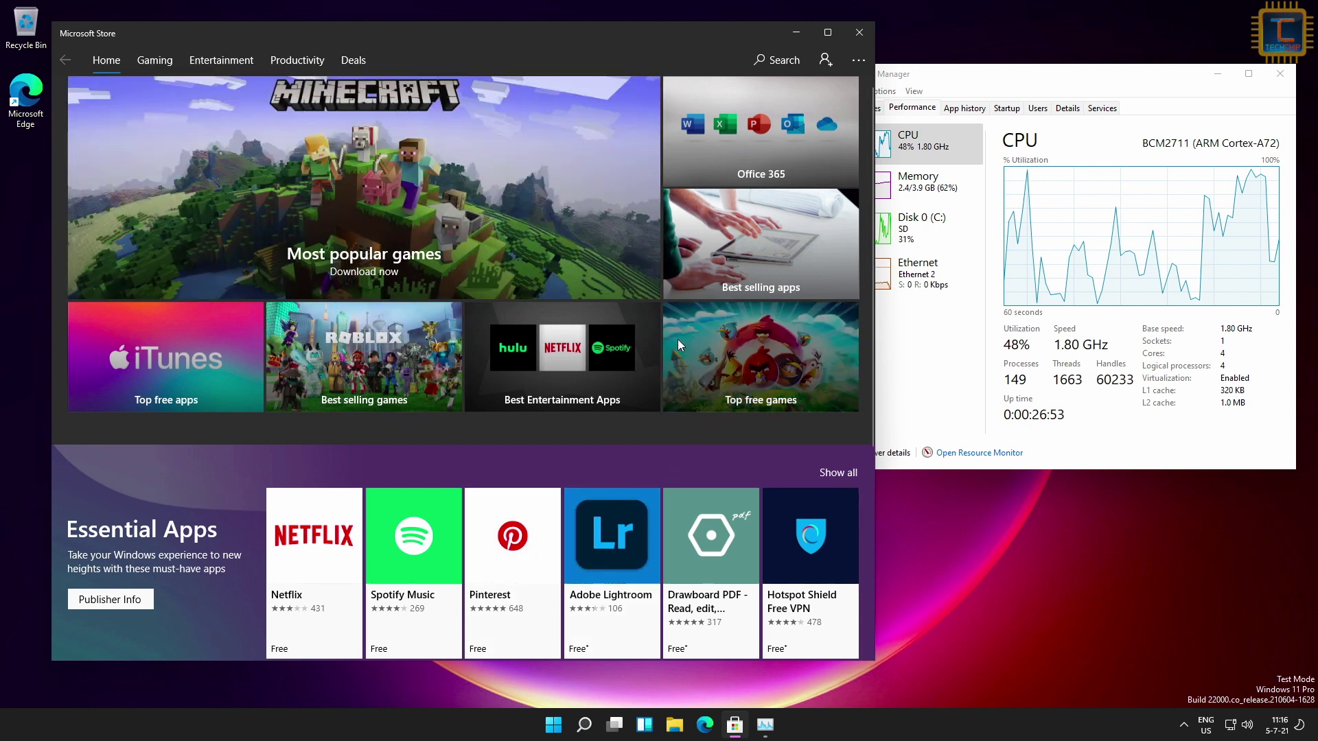
scroll(474, 485, "down", 1)
scroll(474, 484, "down", 3)
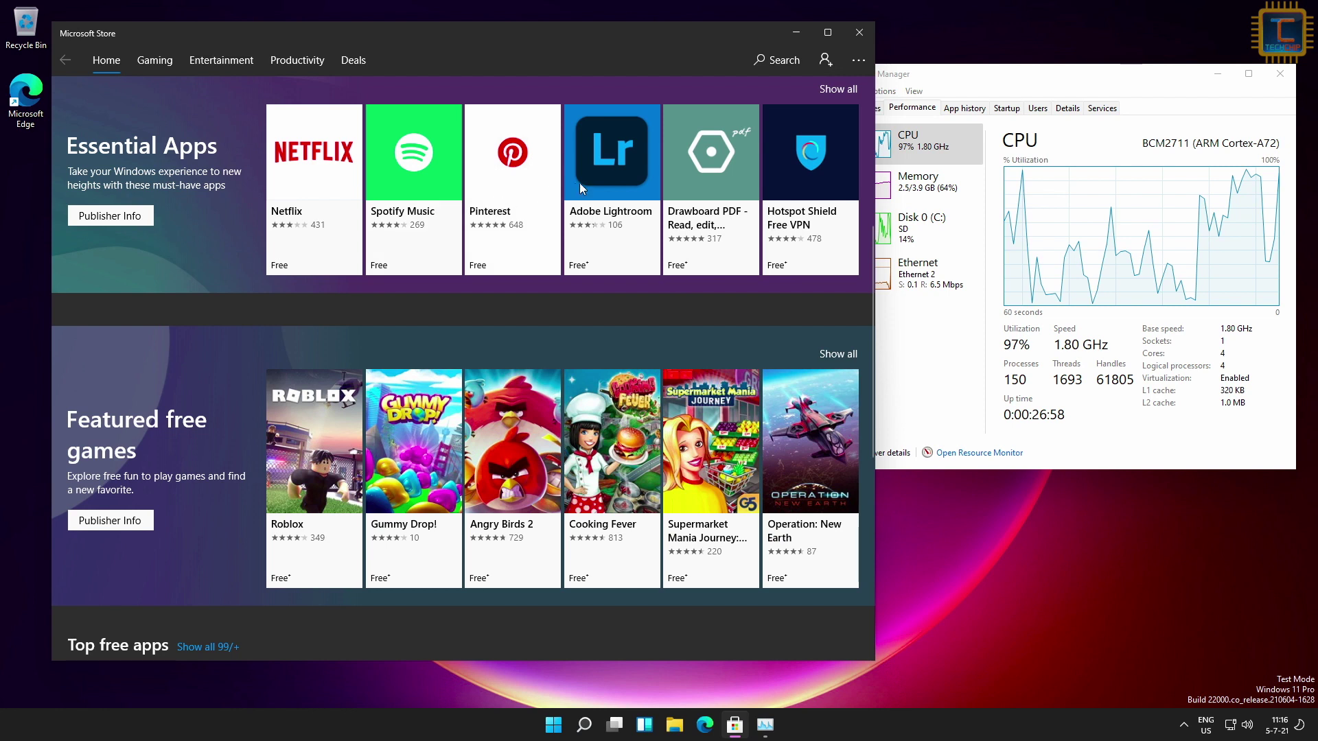
scroll(814, 154, "down", 4)
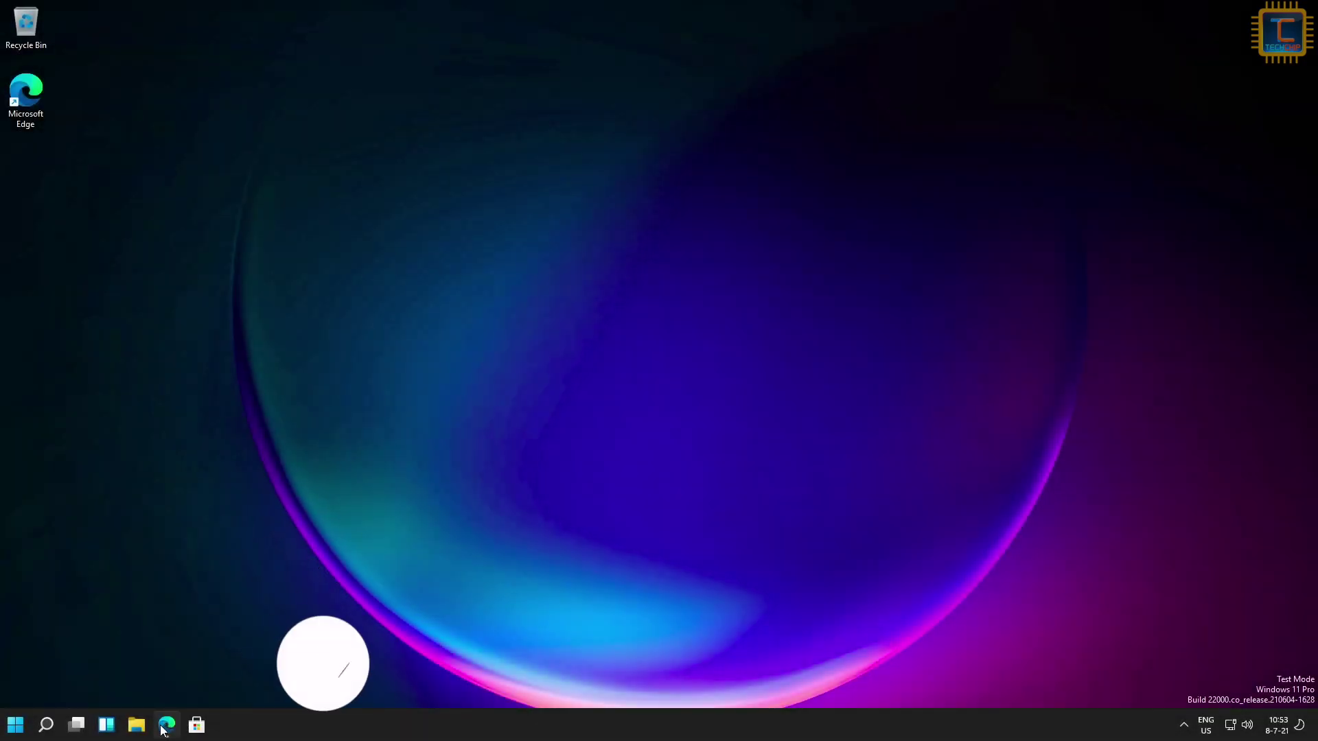
Switch to Microsoft Edge, set the CyberTube site to light mode and open its Courses page
left_click(165, 728)
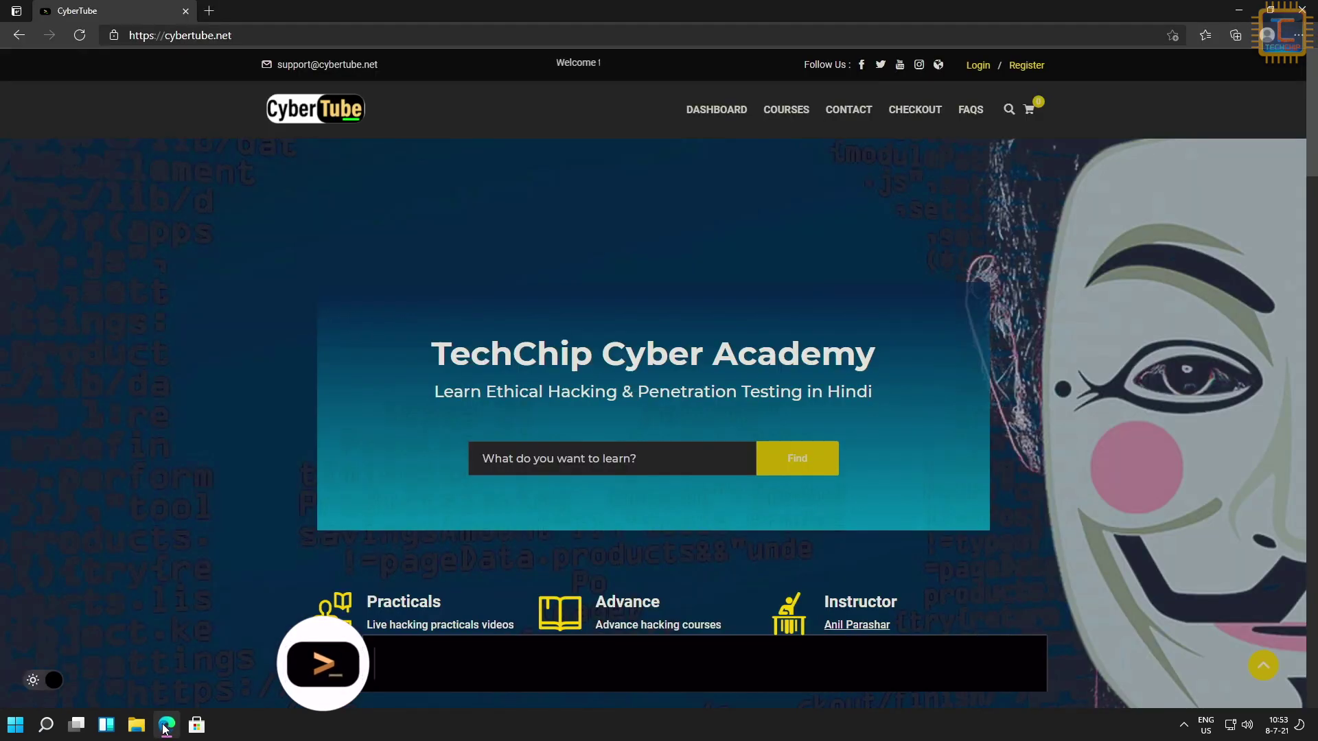
left_click(43, 681)
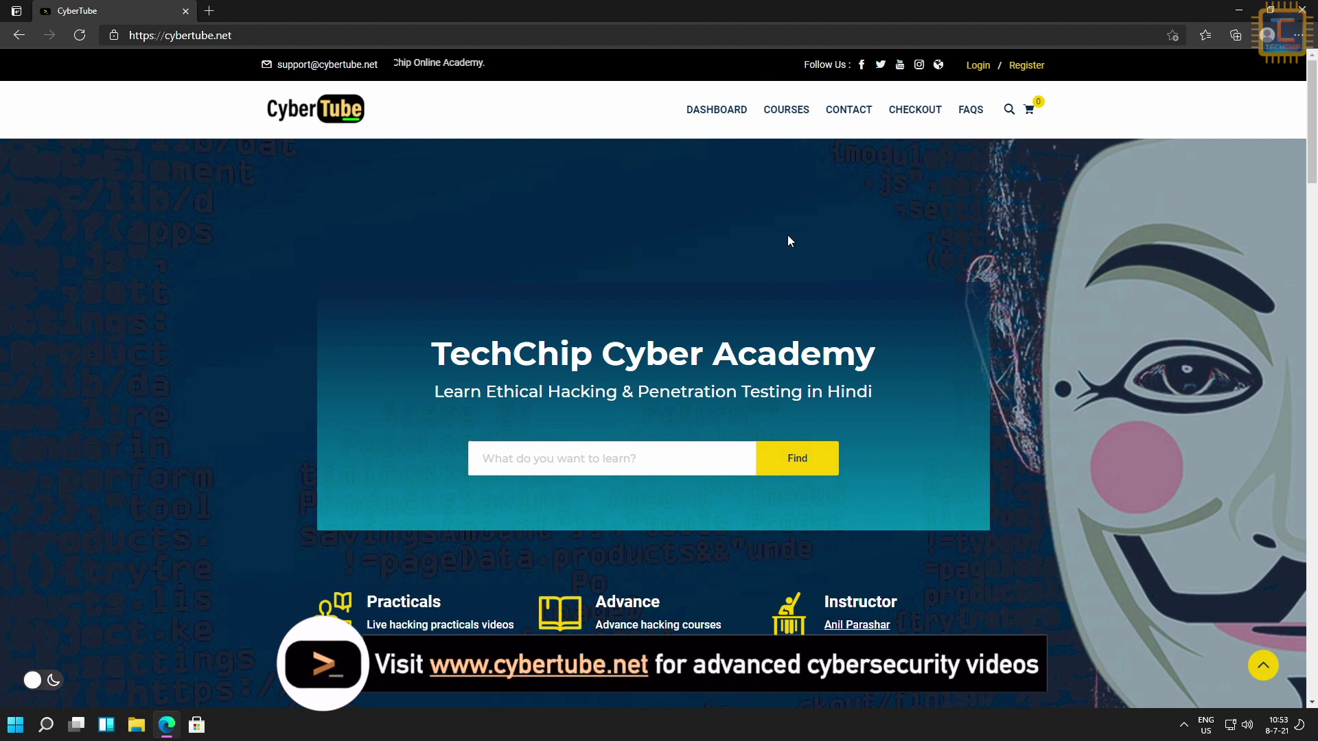
left_click(787, 109)
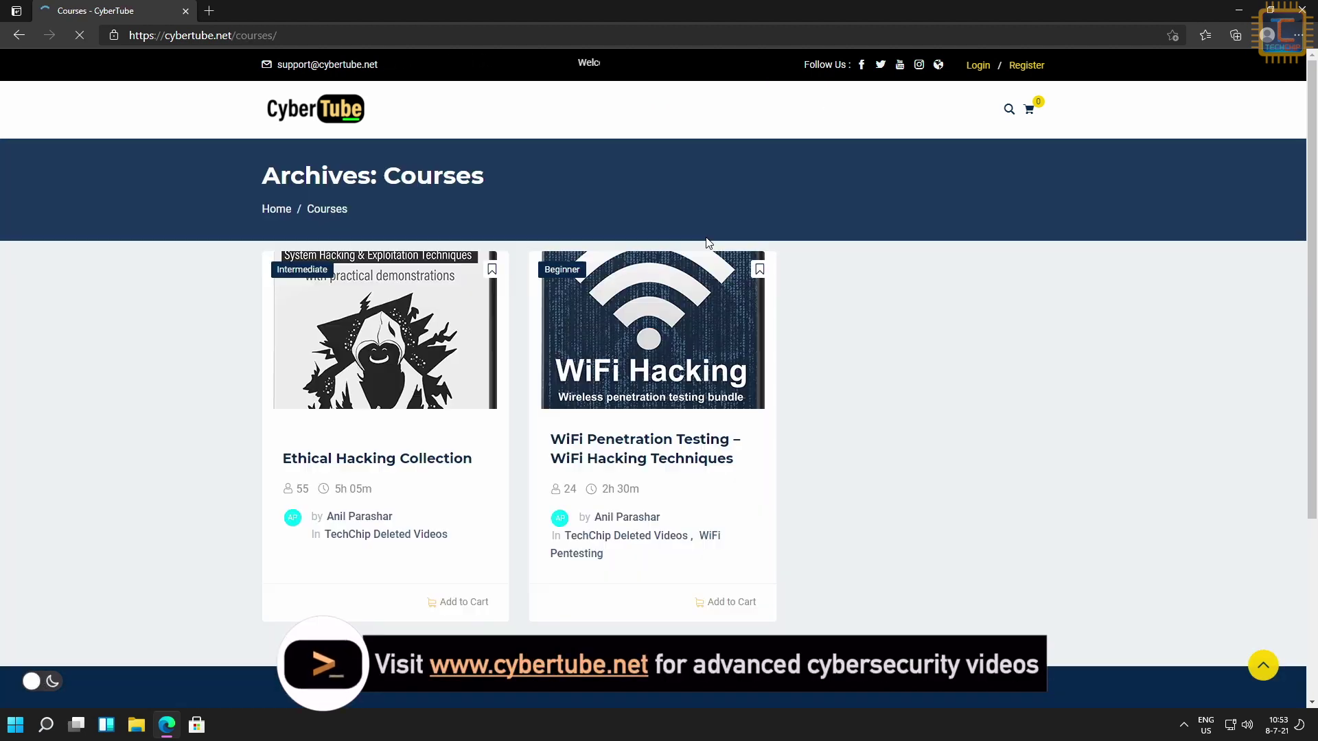